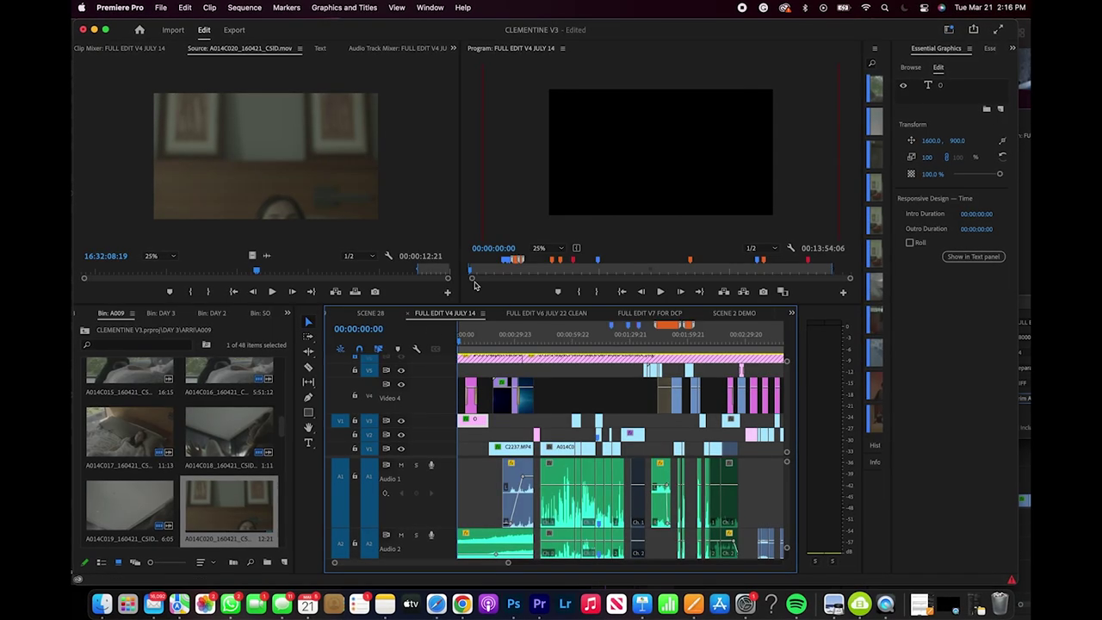
# - Tour the B-ROLL SUNRISE, MONTAGE EDIT and SCENE 2 - 6 sequences, checking another B-roll moment
pyautogui.click(373, 313)
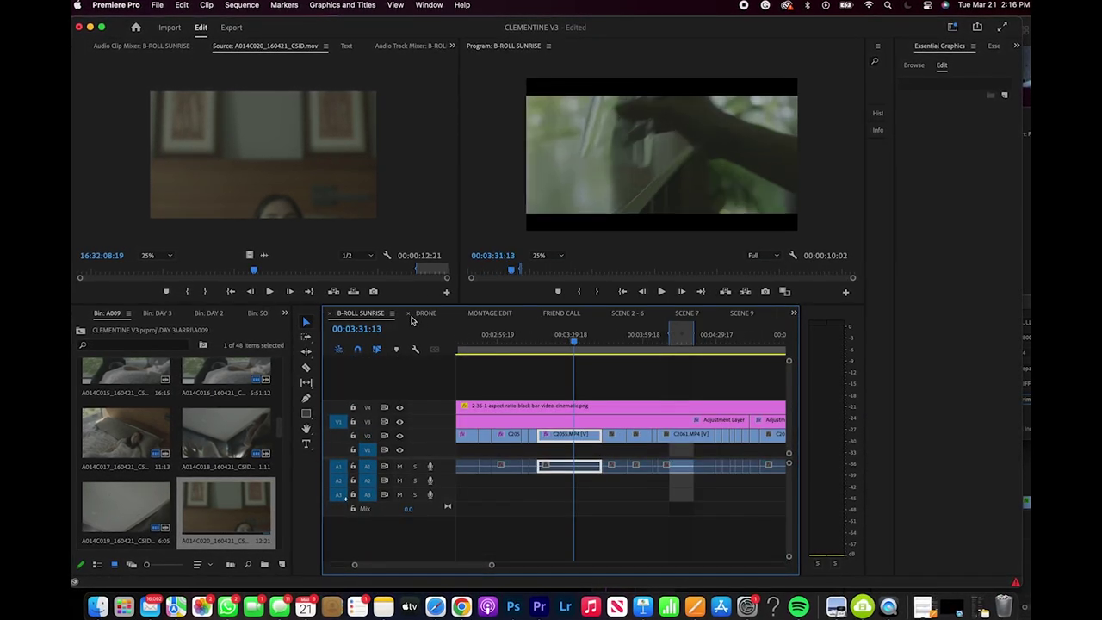
pyautogui.click(489, 313)
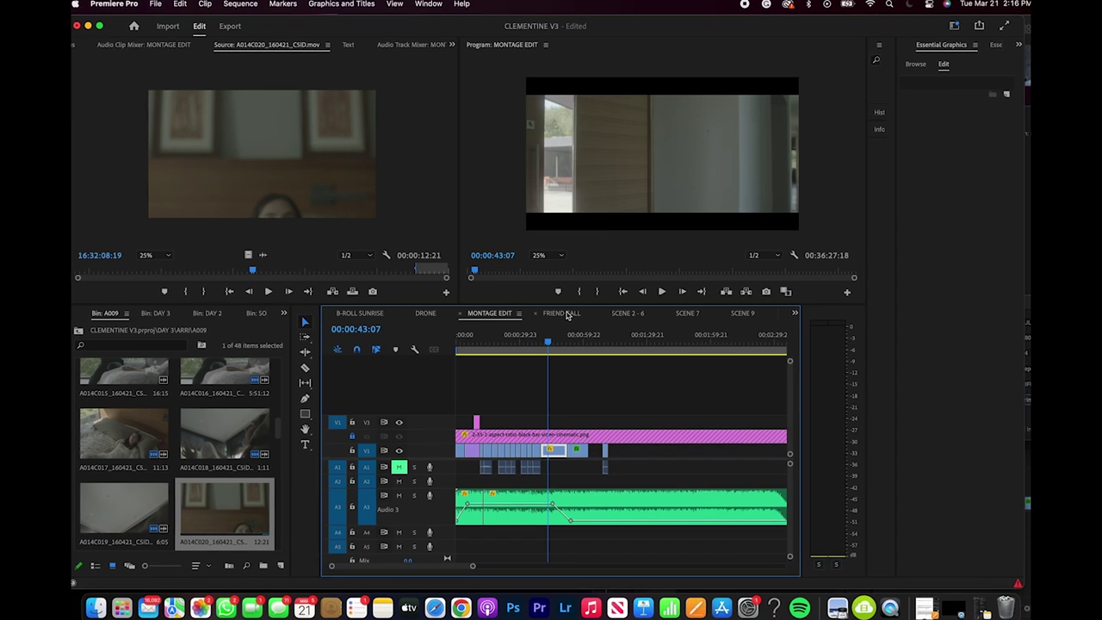
pyautogui.click(625, 314)
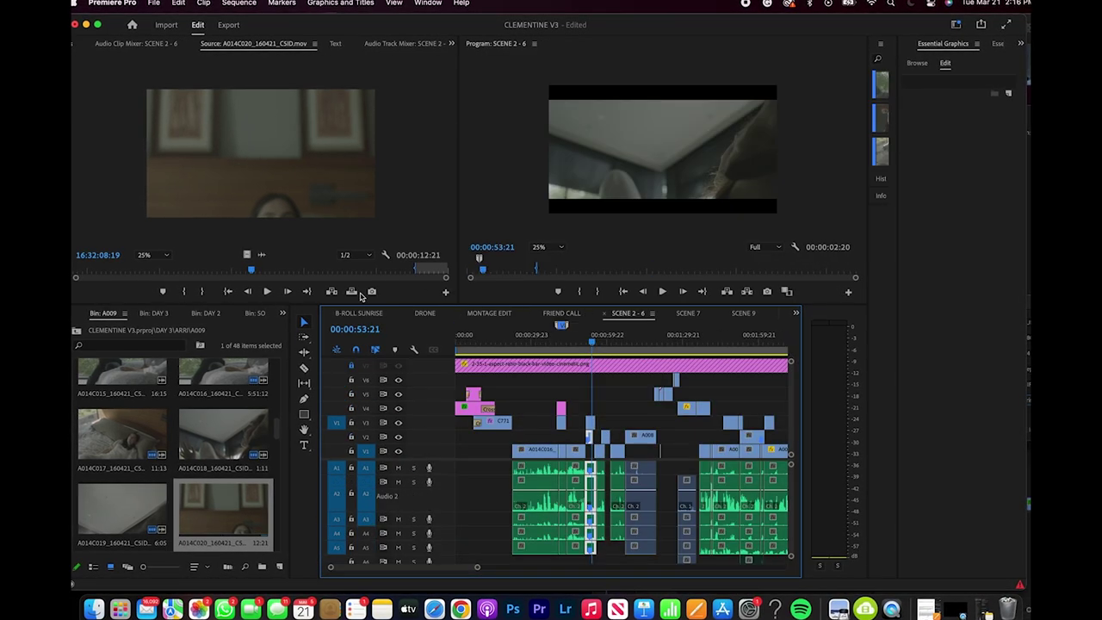
pyautogui.click(365, 315)
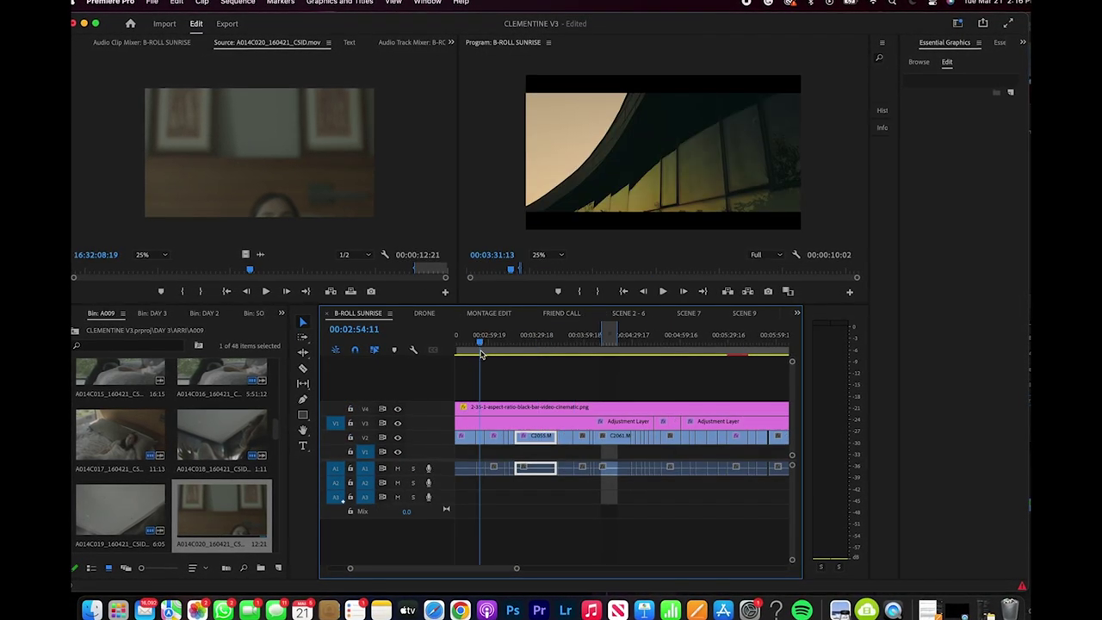
pyautogui.click(534, 348)
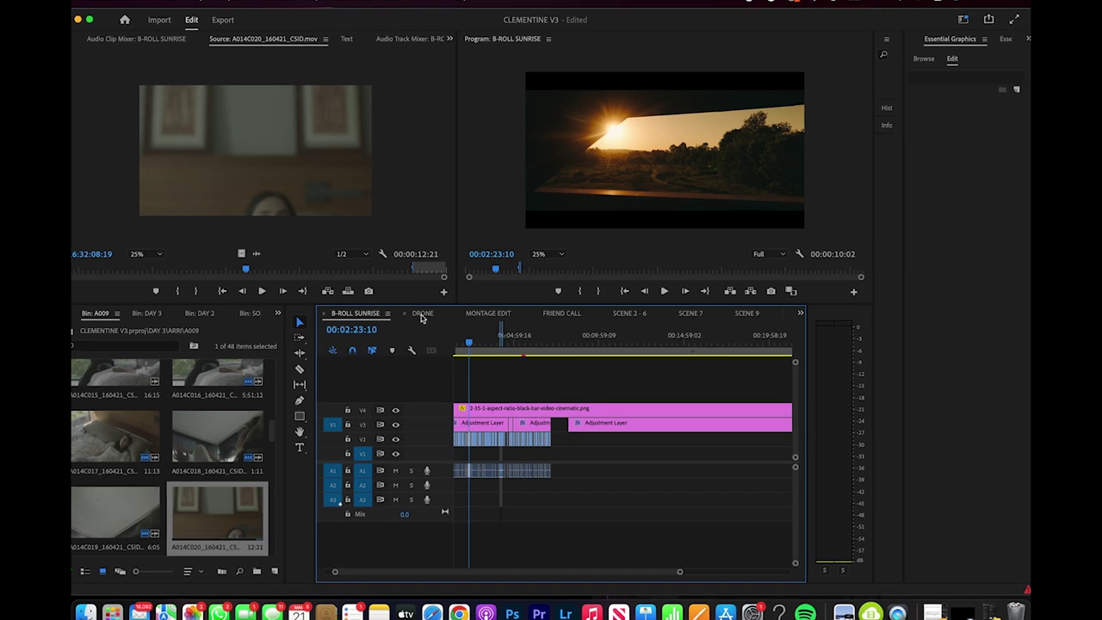
# - View the DRONE sequence, then play part of the MONTAGE EDIT from near its start
pyautogui.click(422, 314)
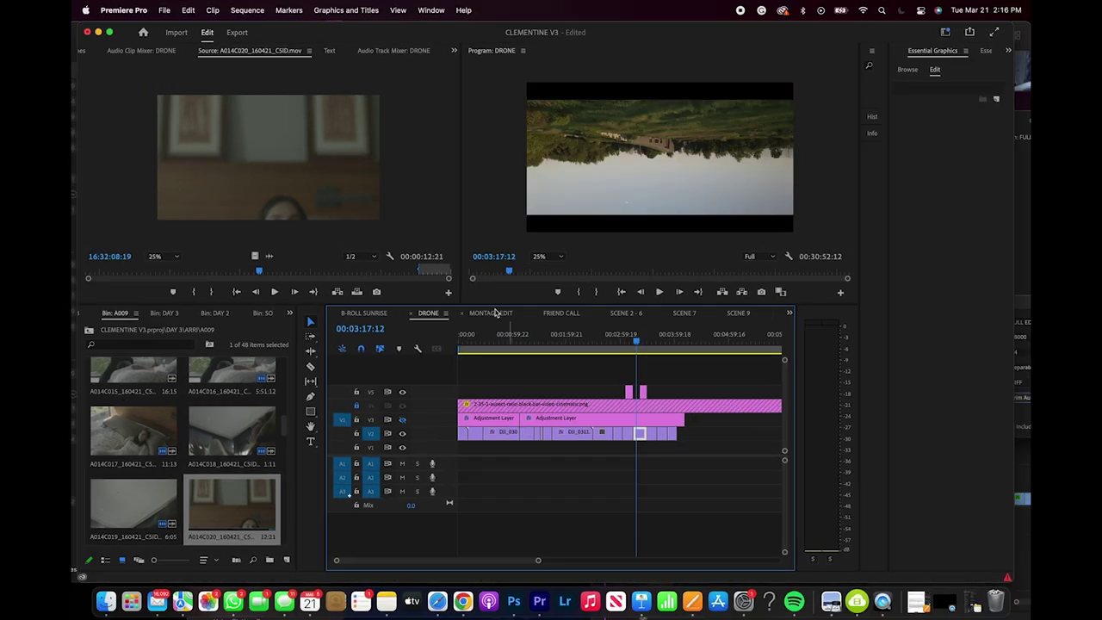
pyautogui.click(493, 314)
pyautogui.moveTo(549, 342); pyautogui.dragTo(472, 344)
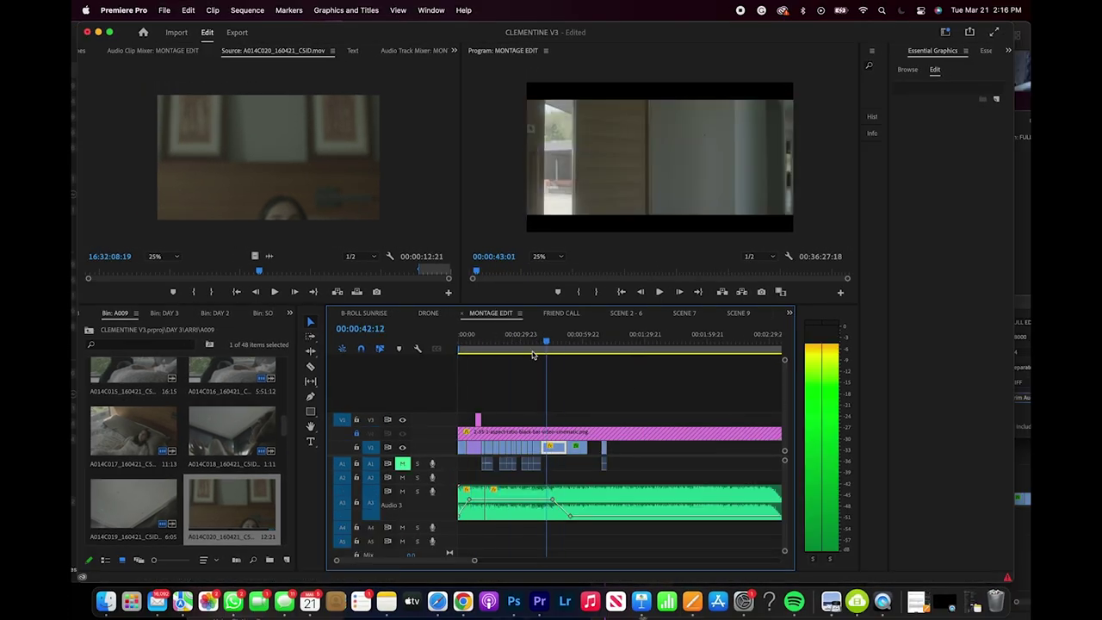
pyautogui.press('space')
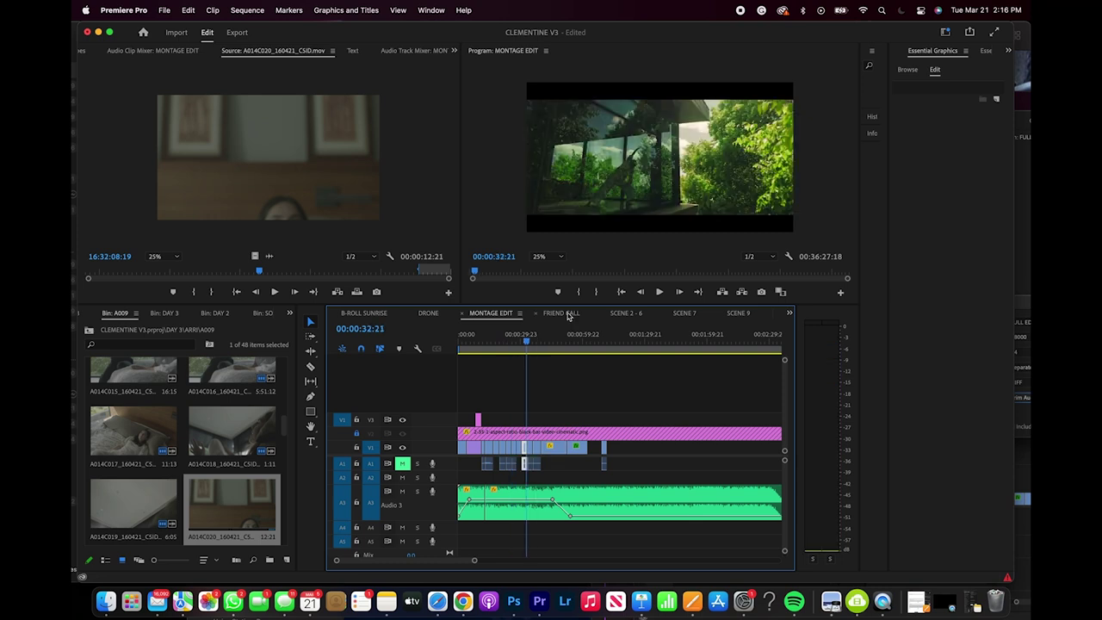
# - Look at the FRIEND CALL sequence, then return to SCENE 2 - 6 with no clips selected
pyautogui.click(562, 313)
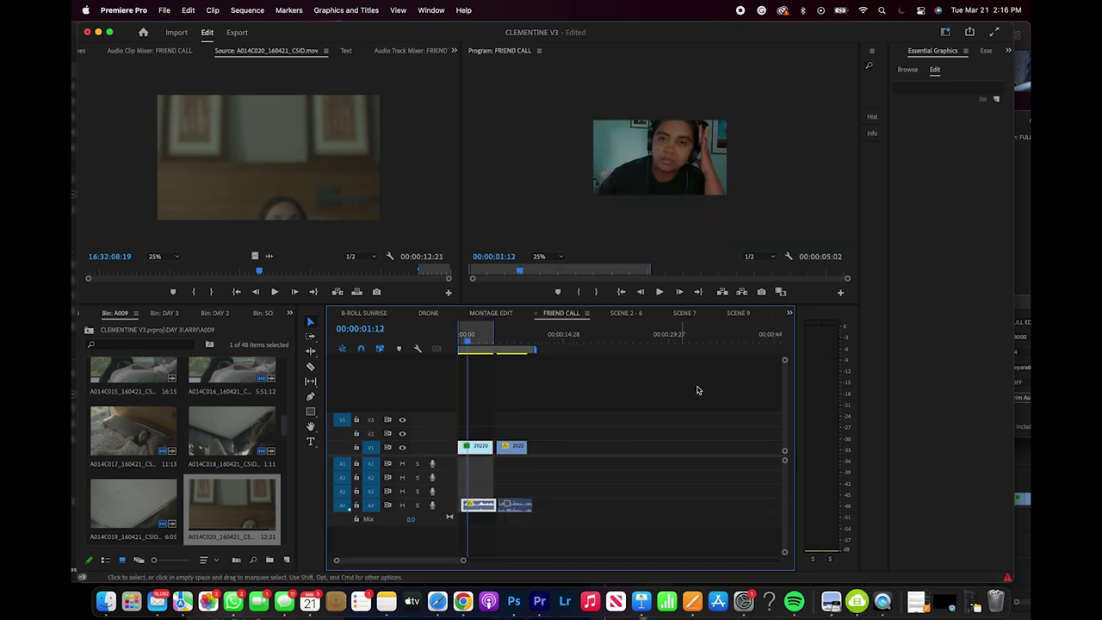
pyautogui.click(625, 314)
pyautogui.click(553, 381)
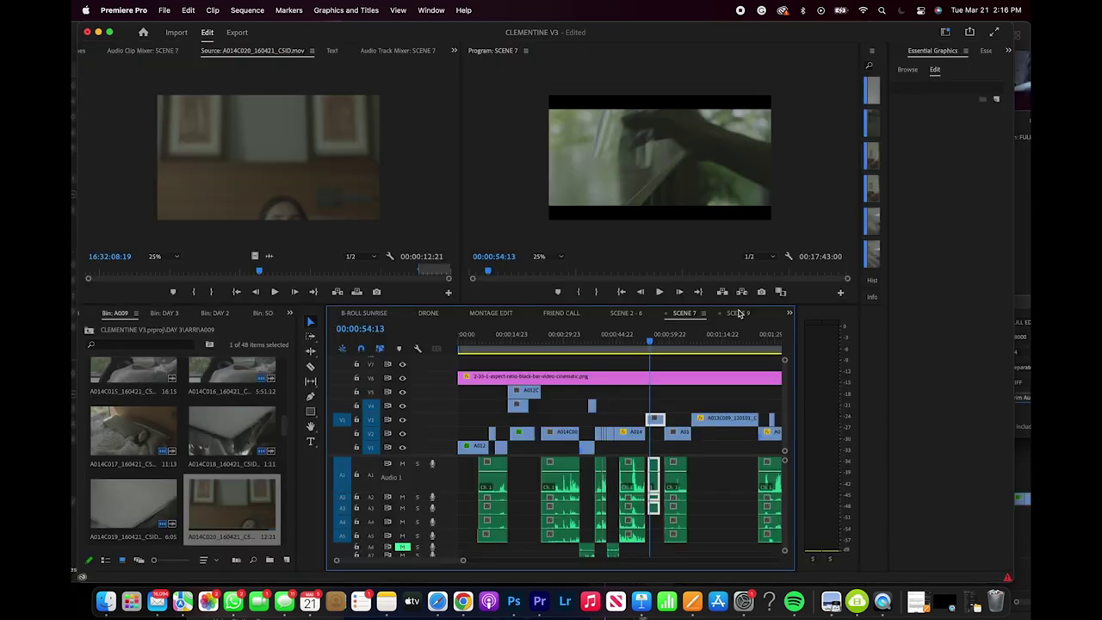
# - Bring up the SCENE 9 sequence with its 2.35:1 black-bar overlay
pyautogui.click(739, 314)
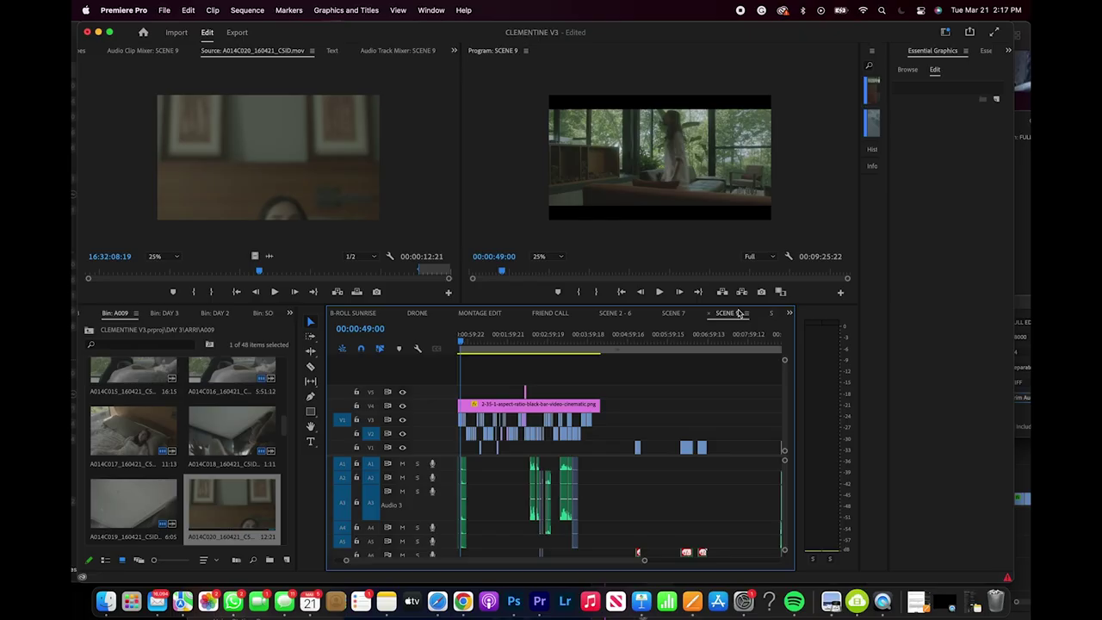
# - Switch to the SCENE 28 sequence next to SCENE 9
pyautogui.click(771, 314)
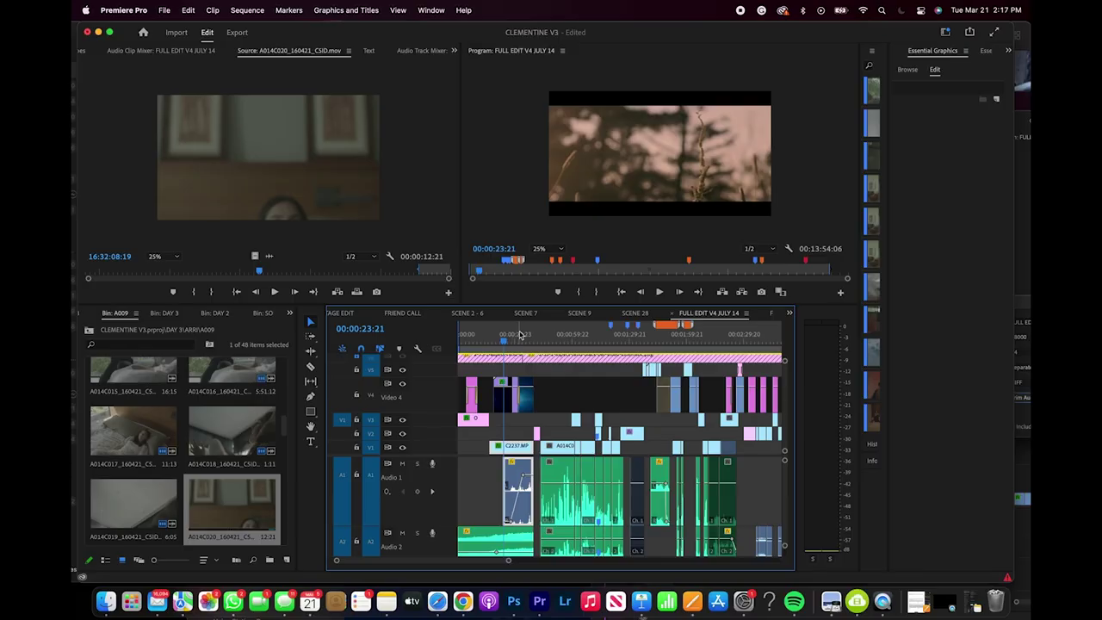
# - Play FULL EDIT V4 JULY 14 from 00:00:07:21 at the opening red-bracket title
pyautogui.moveTo(505, 344); pyautogui.dragTo(470, 344)
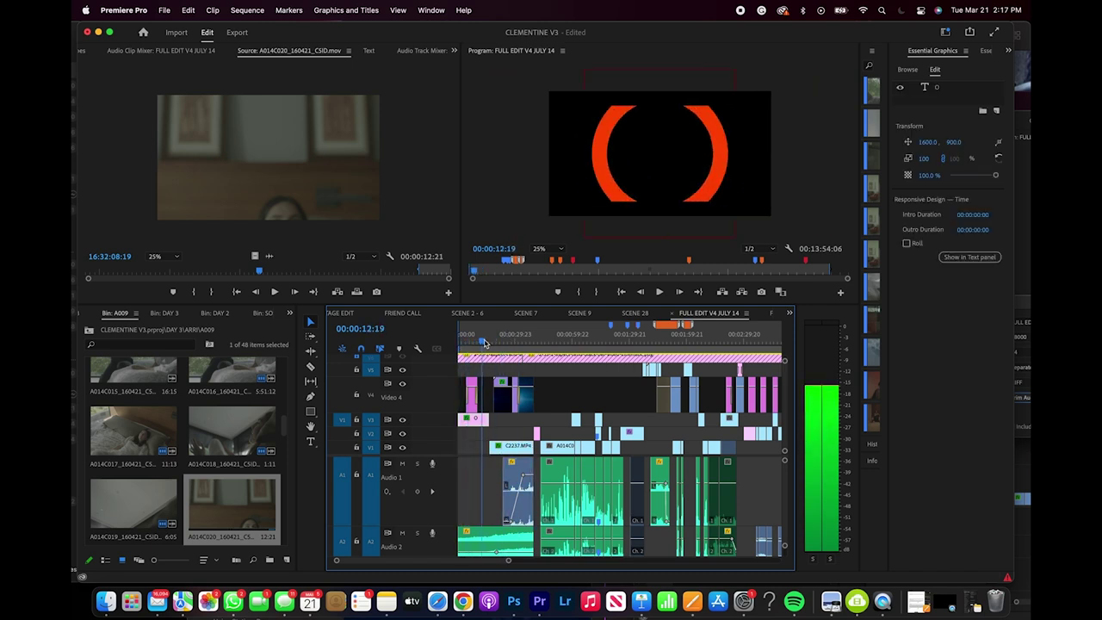
pyautogui.moveTo(495, 344); pyautogui.dragTo(473, 343)
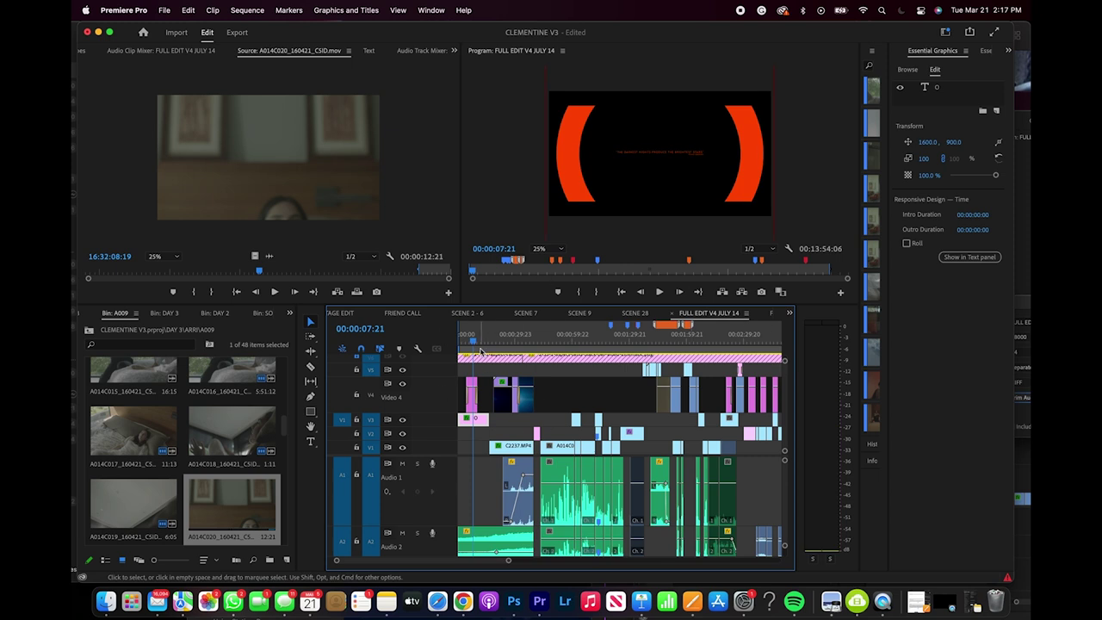
pyautogui.press('space')
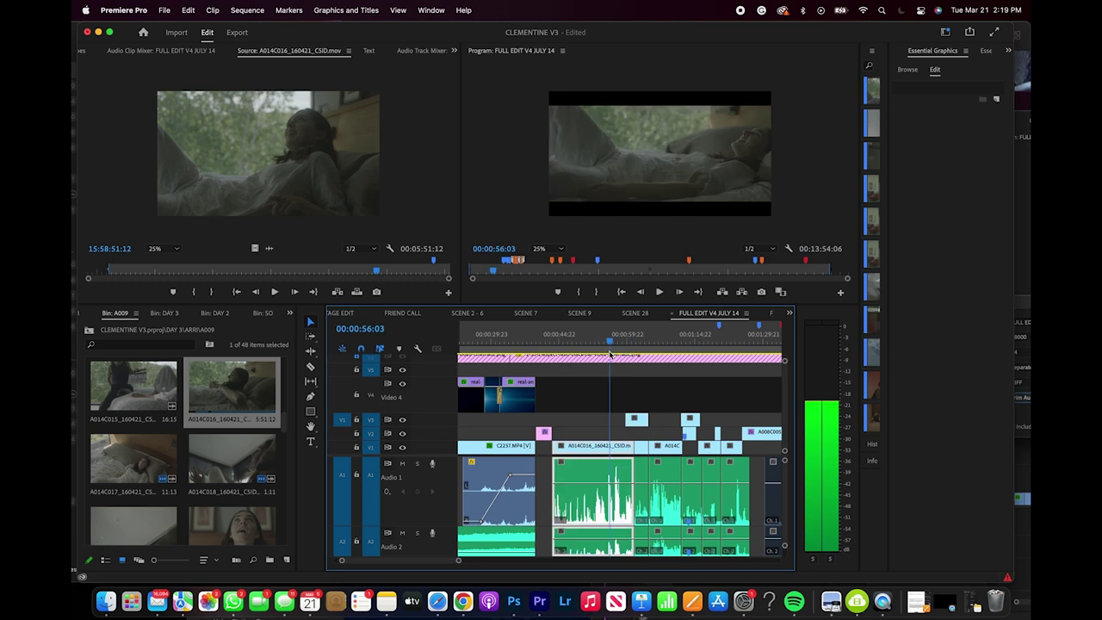
# - Review the VFX comp call shot near 00:01:00 full screen, then open the 00:01:03:20 marker
pyautogui.moveTo(592, 347); pyautogui.dragTo(630, 348)
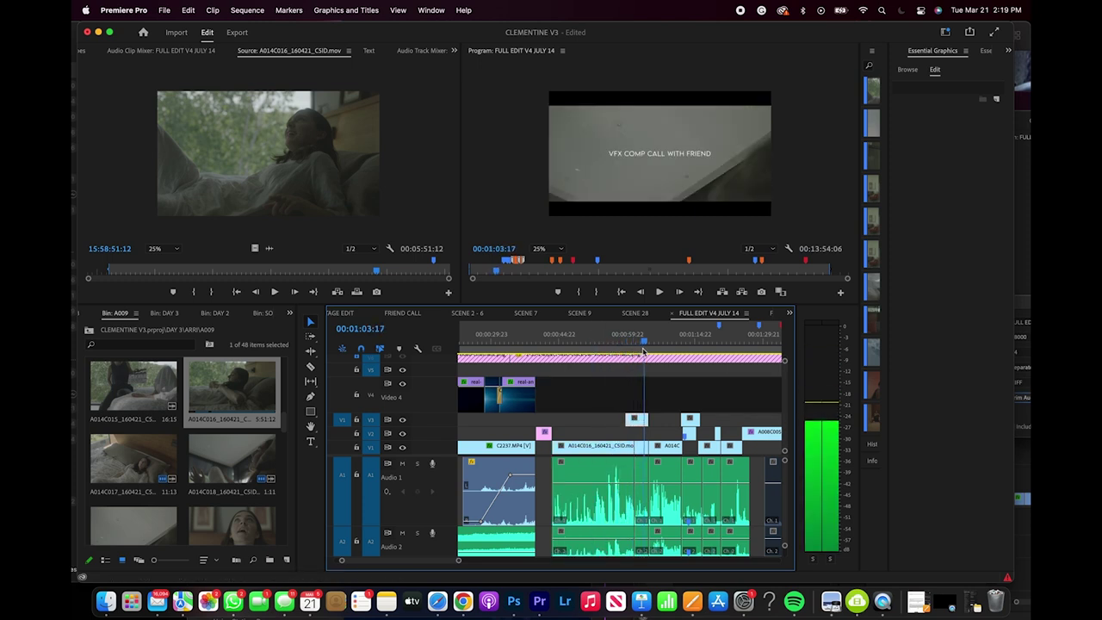
pyautogui.scroll(-3, 645, 382)
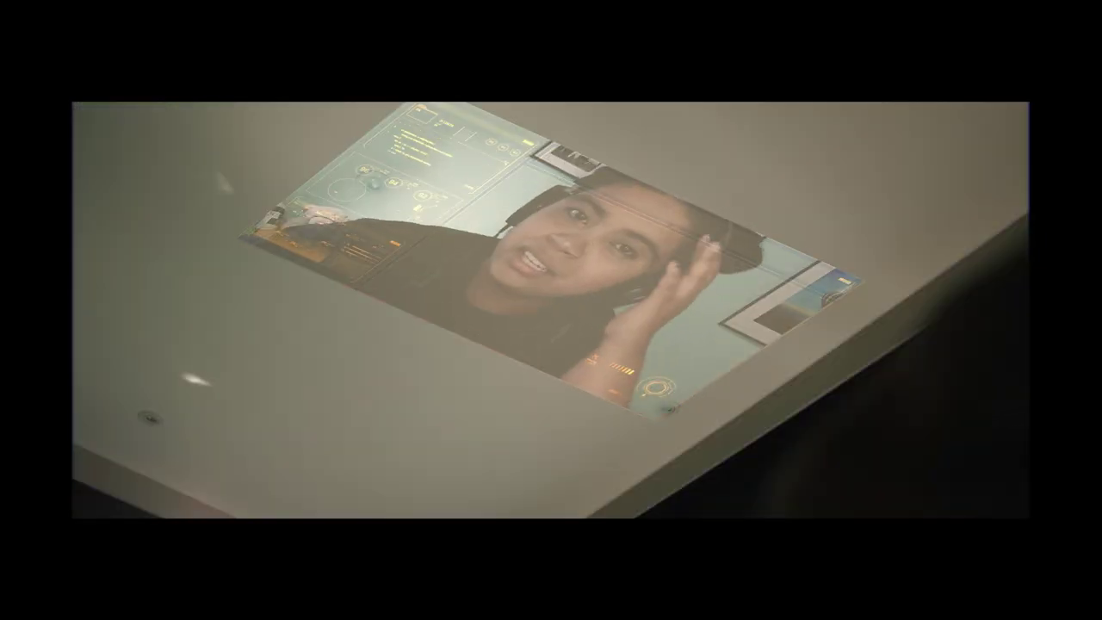
pyautogui.press('Escape')
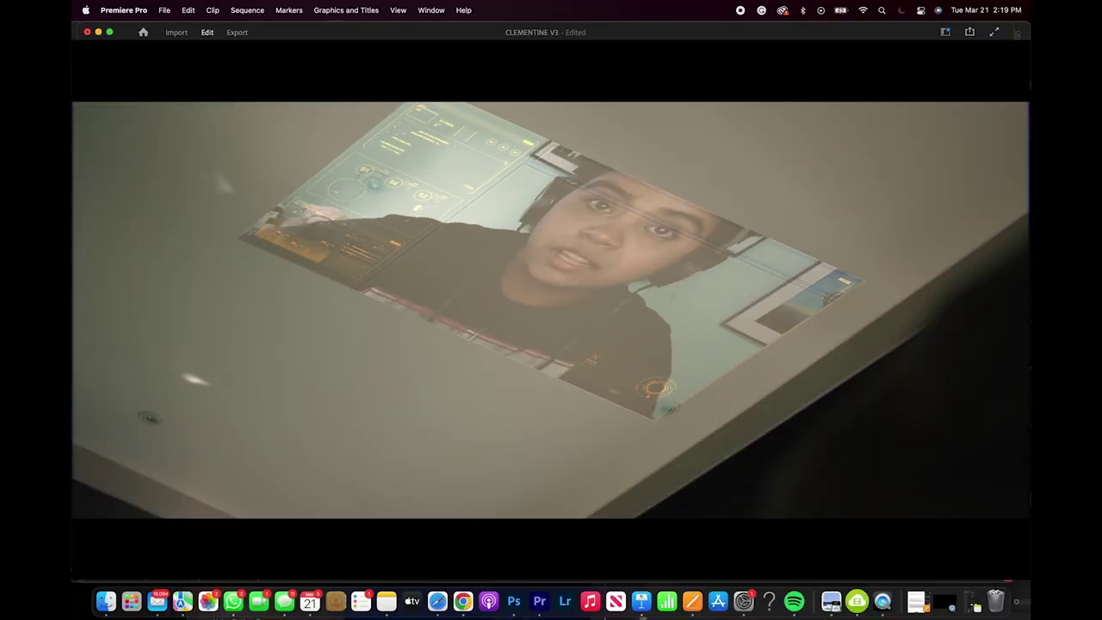
pyautogui.press('Escape')
pyautogui.doubleClick(677, 327)
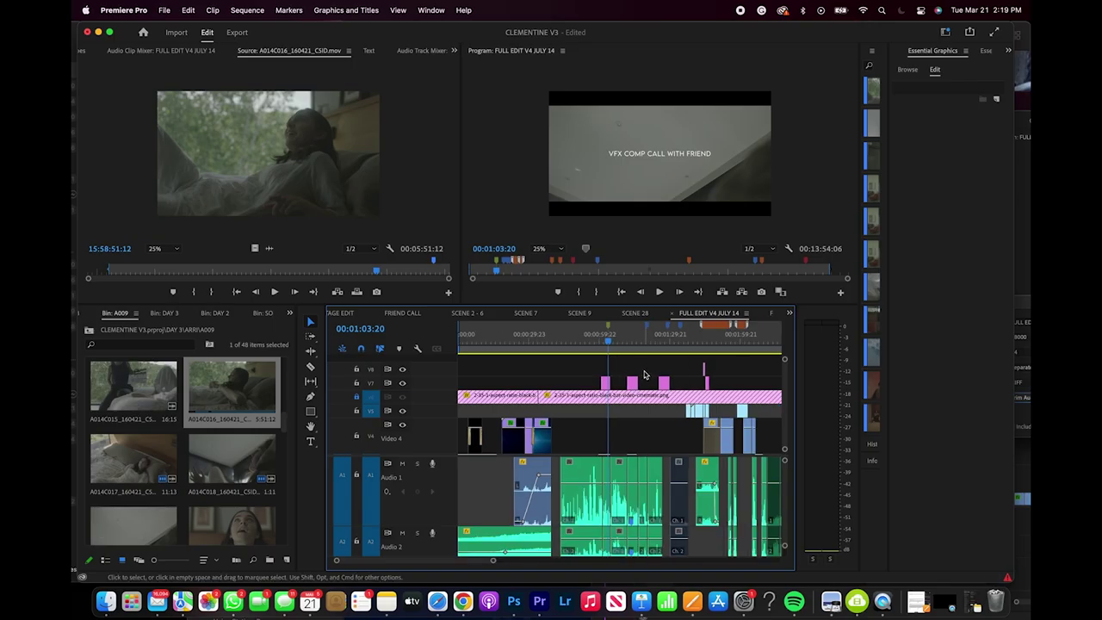
# - Zoom the full edit timeline out, then back in around the one-minute mark
pyautogui.scroll(-5, 645, 375)
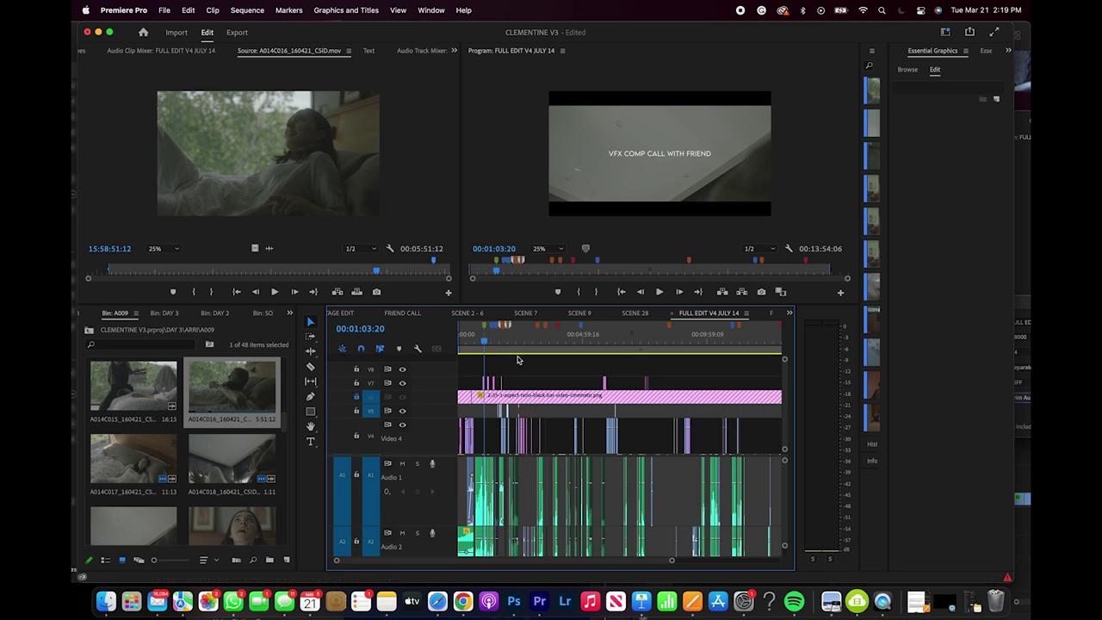
pyautogui.scroll(3, 526, 343)
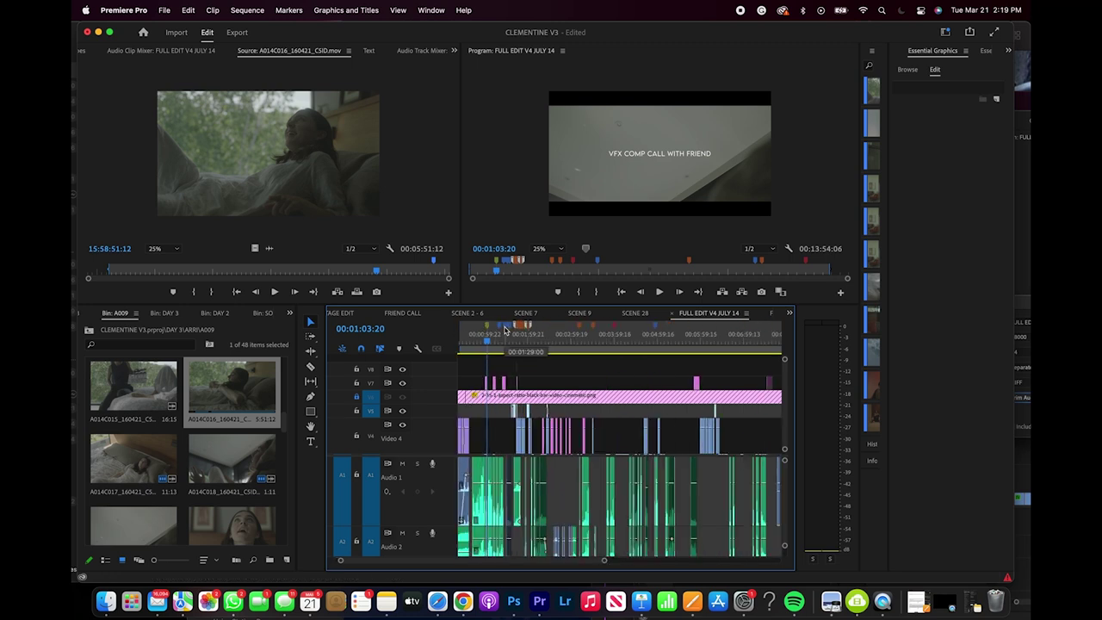
pyautogui.scroll(4, 510, 329)
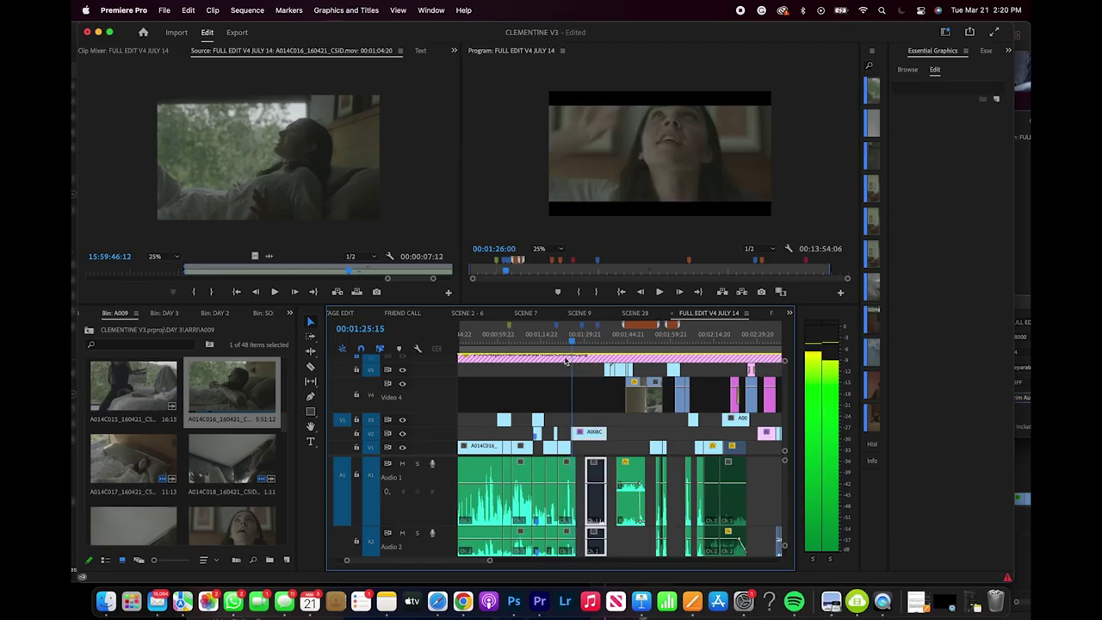
# - Stop playback and scrub from 00:01:09:06 across the VFX comp shot, back to 00:01:03
pyautogui.press('space')
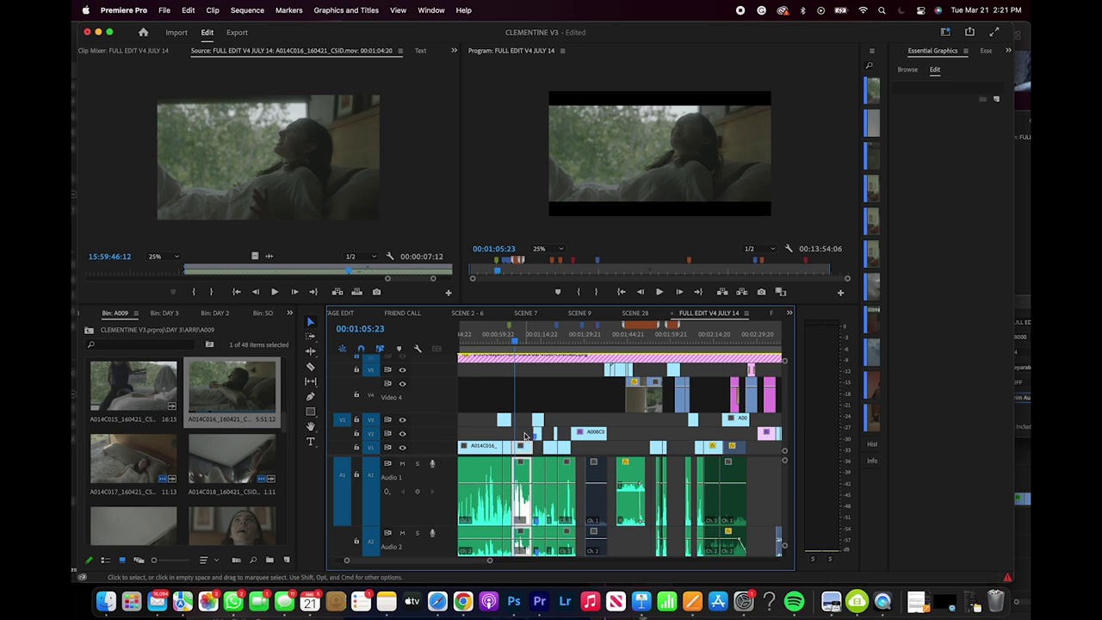
pyautogui.click(525, 342)
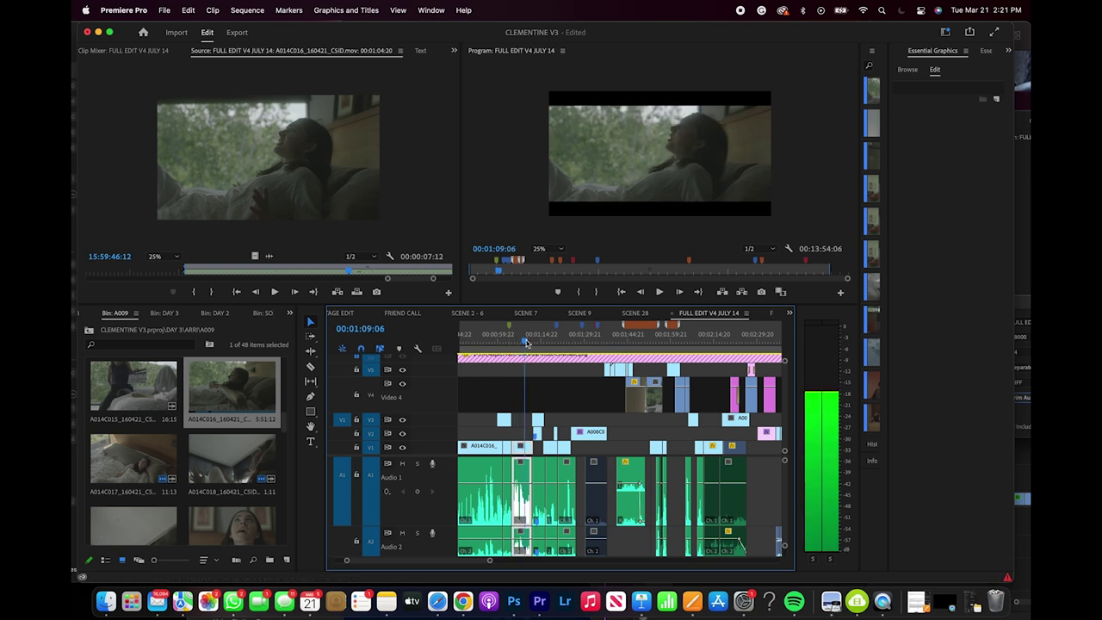
pyautogui.moveTo(525, 348); pyautogui.dragTo(554, 357)
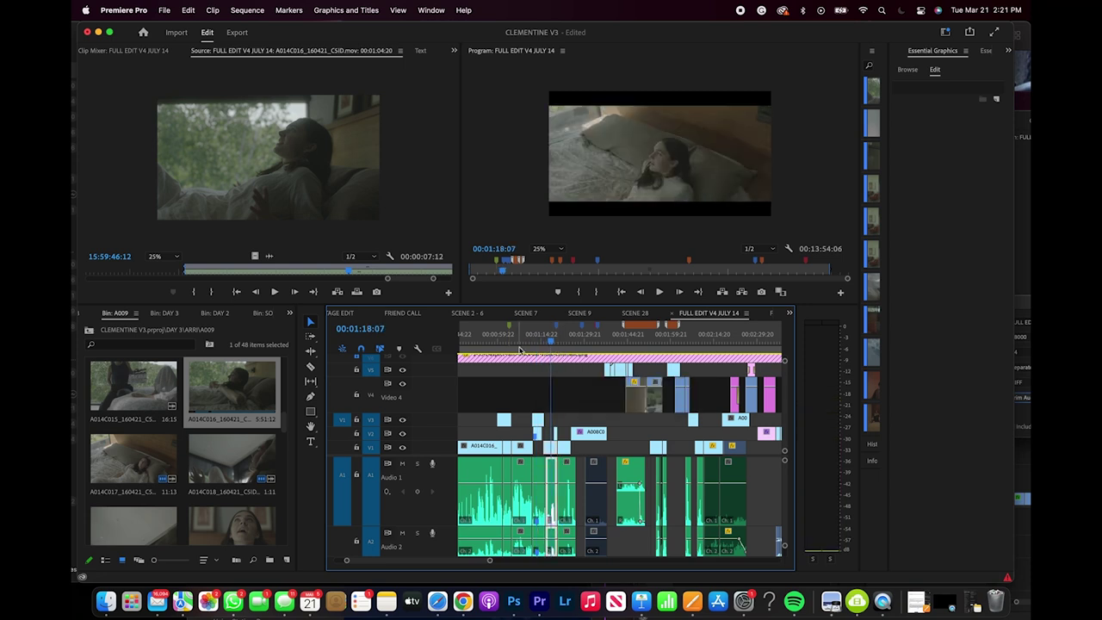
pyautogui.moveTo(514, 349); pyautogui.dragTo(507, 349)
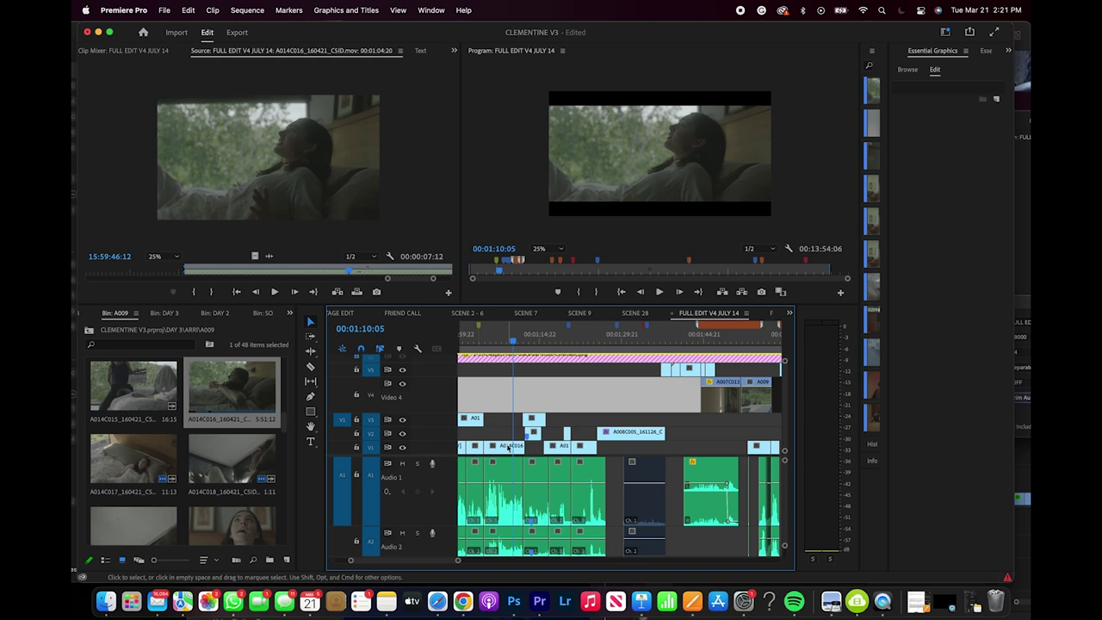
pyautogui.rightClick(508, 447)
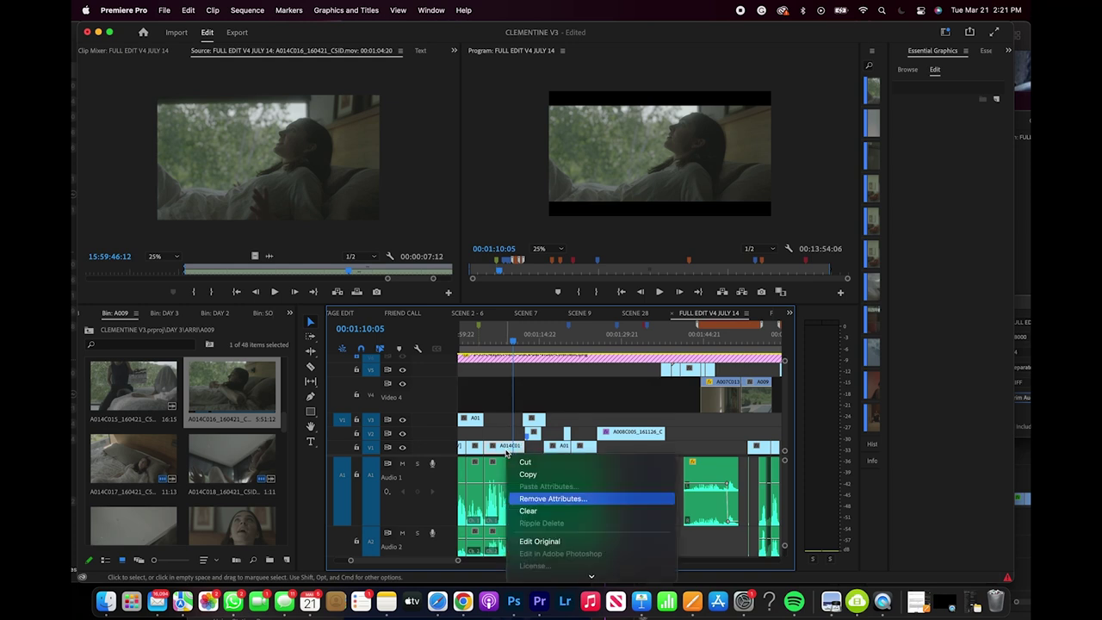
pyautogui.click(231, 366)
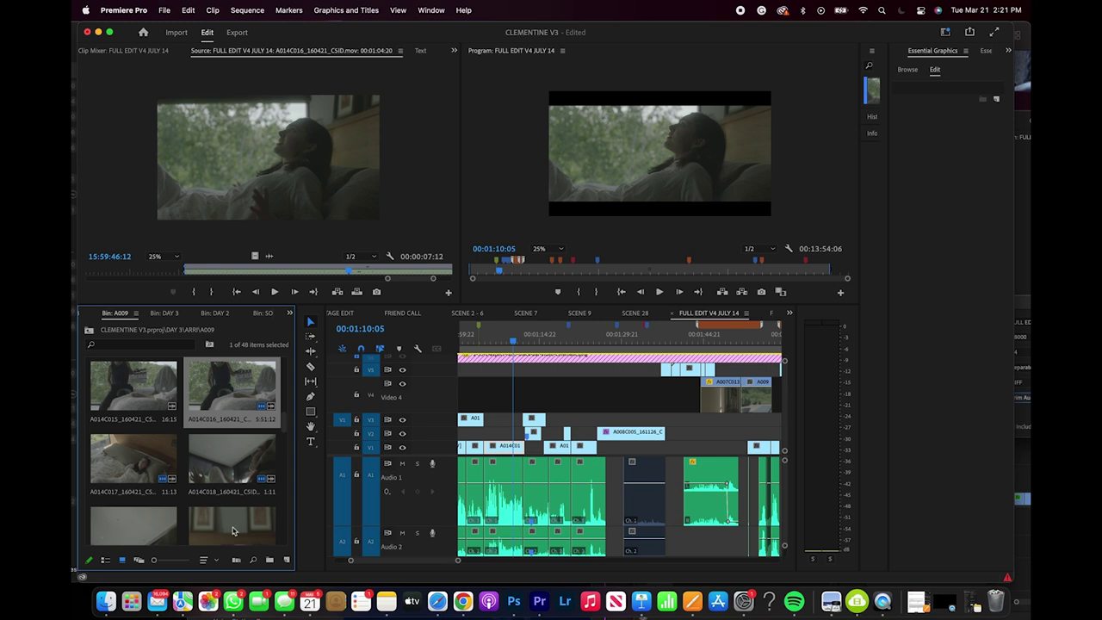
# - Preview takes A014C018, A014C017 and A014C016 in the Source Monitor
pyautogui.doubleClick(242, 471)
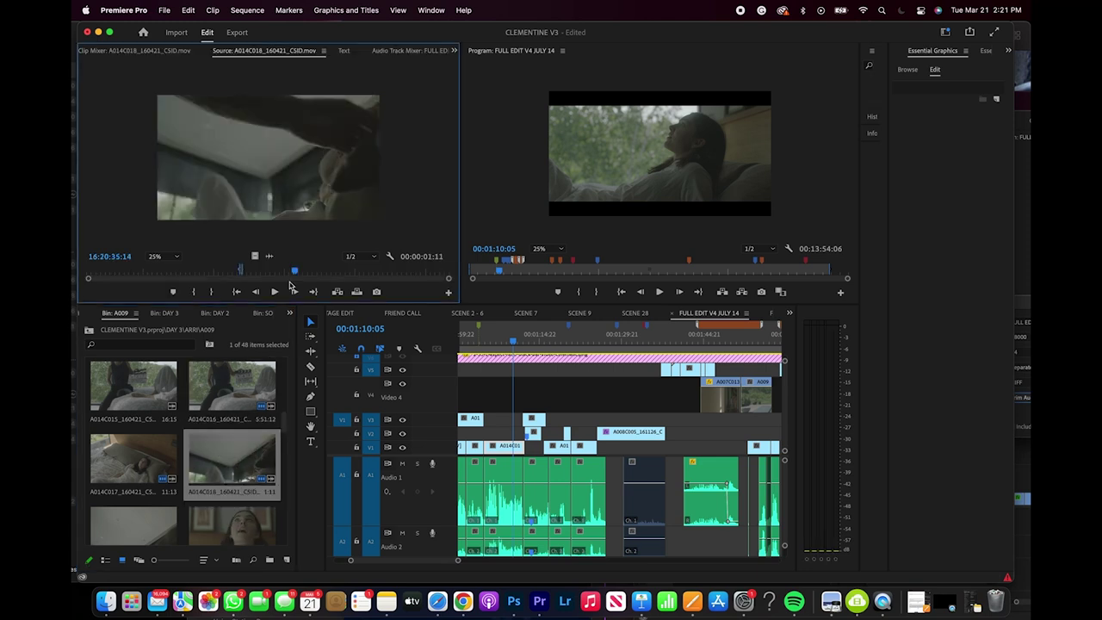
pyautogui.moveTo(267, 272); pyautogui.dragTo(243, 272)
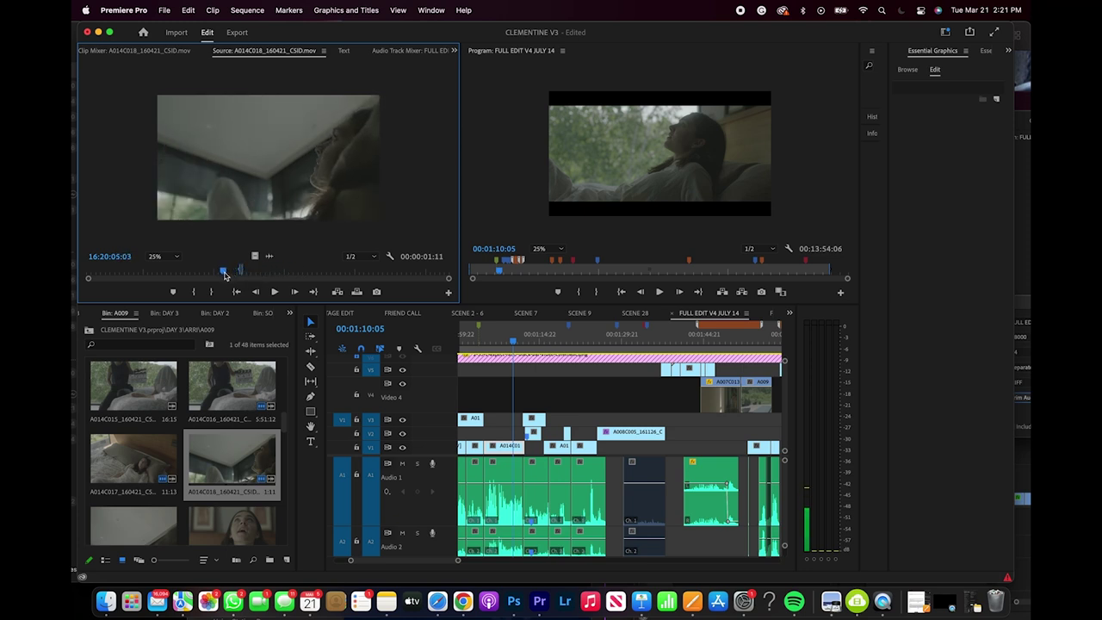
pyautogui.doubleClick(134, 457)
pyautogui.moveTo(199, 272)
pyautogui.mouseDown()
pyautogui.moveTo(174, 274)
pyautogui.moveTo(189, 274)
pyautogui.mouseUp()
pyautogui.click(229, 398)
pyautogui.doubleClick(229, 398)
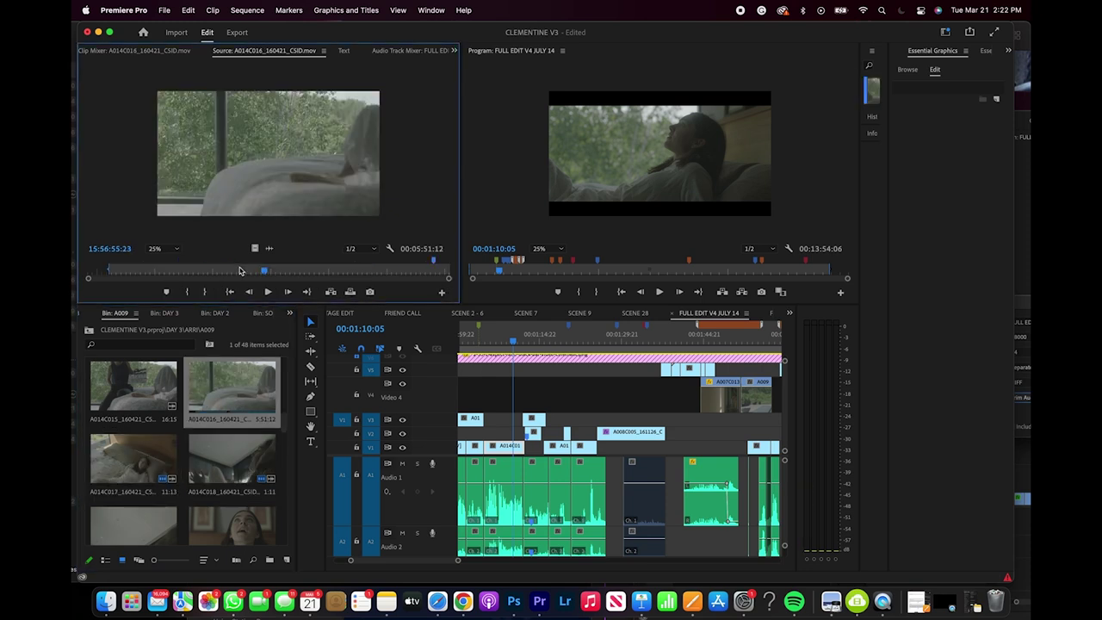
pyautogui.moveTo(272, 275); pyautogui.dragTo(386, 275)
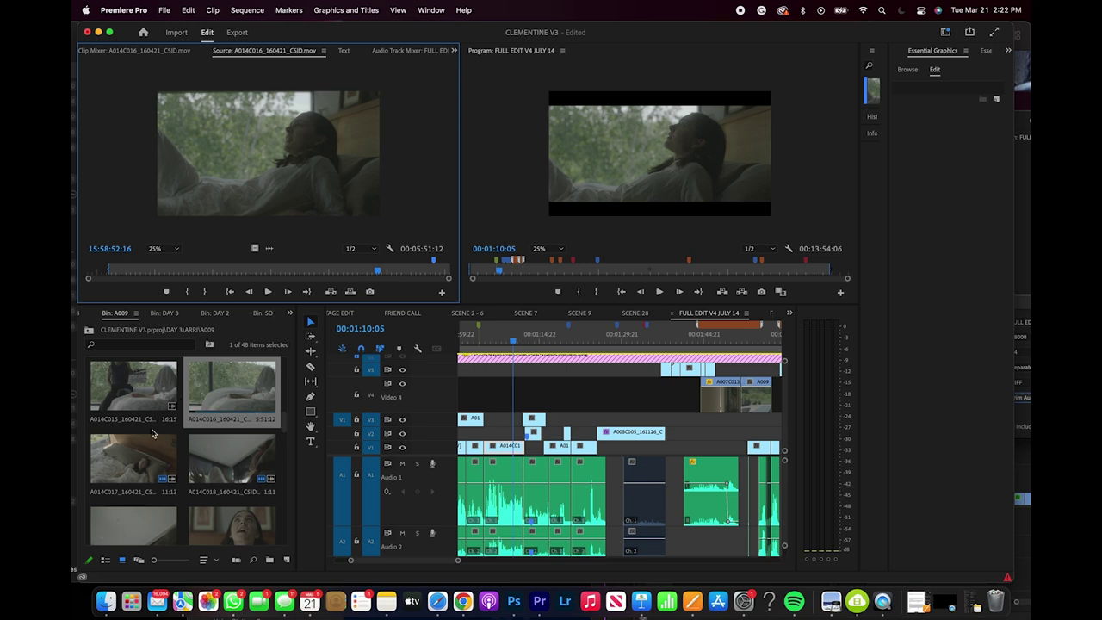
# - Recheck A014C017, then show A014C016 at 1:18 with Scale 117, Position 1600, 1053
pyautogui.doubleClick(141, 457)
pyautogui.moveTo(240, 275); pyautogui.dragTo(342, 268)
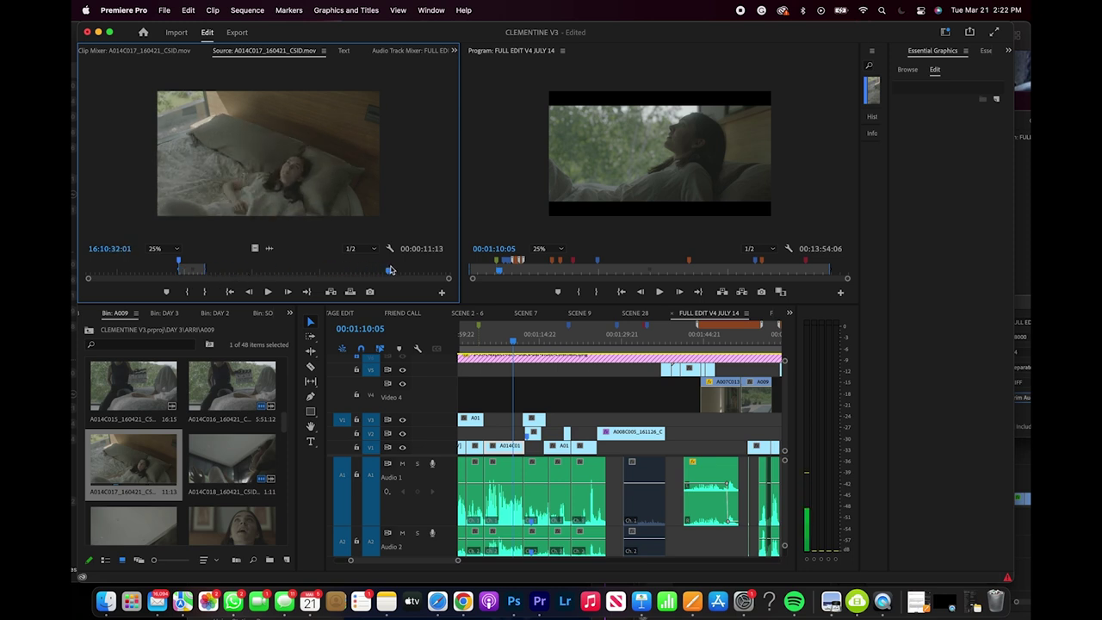
pyautogui.moveTo(390, 271); pyautogui.dragTo(402, 272)
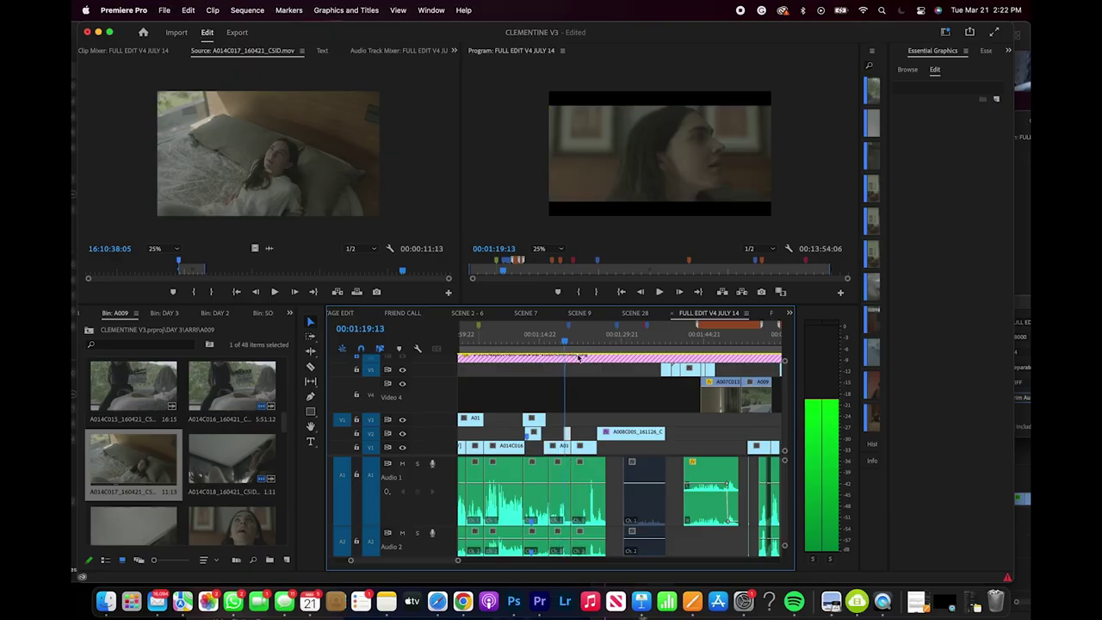
pyautogui.moveTo(571, 362)
pyautogui.mouseDown()
pyautogui.moveTo(557, 365)
pyautogui.moveTo(568, 366)
pyautogui.mouseUp()
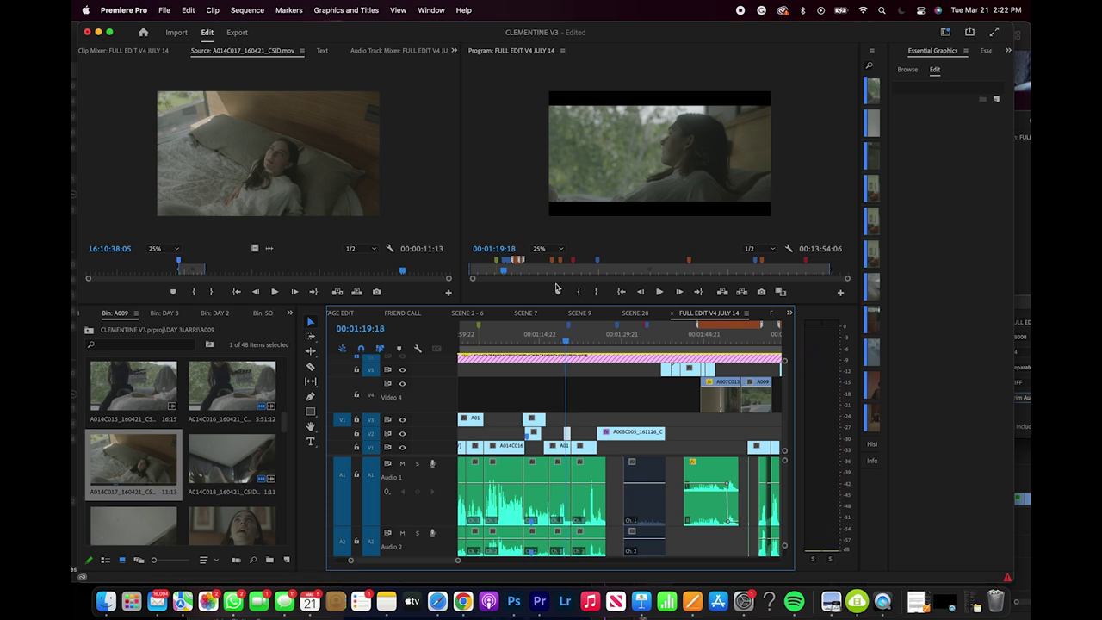
pyautogui.scroll(3, 130, 51)
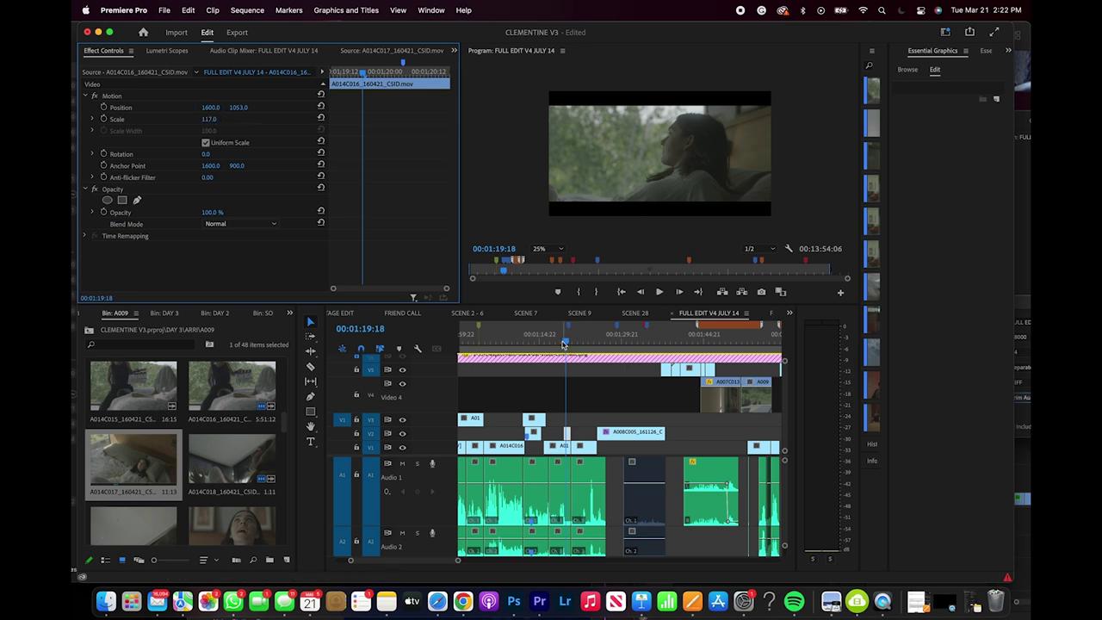
# - Scrub the full edit from about 1:09 to 1:35, reaching the A008C005 placeholder card
pyautogui.moveTo(563, 343)
pyautogui.mouseDown()
pyautogui.moveTo(505, 346)
pyautogui.moveTo(569, 348)
pyautogui.mouseUp()
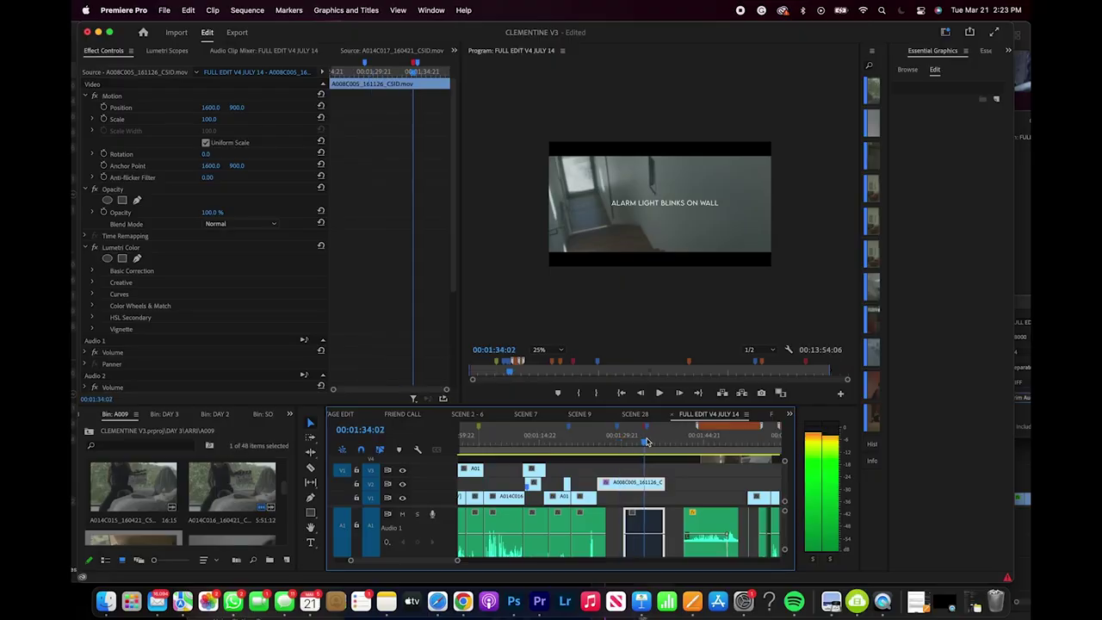
pyautogui.moveTo(648, 442); pyautogui.dragTo(654, 446)
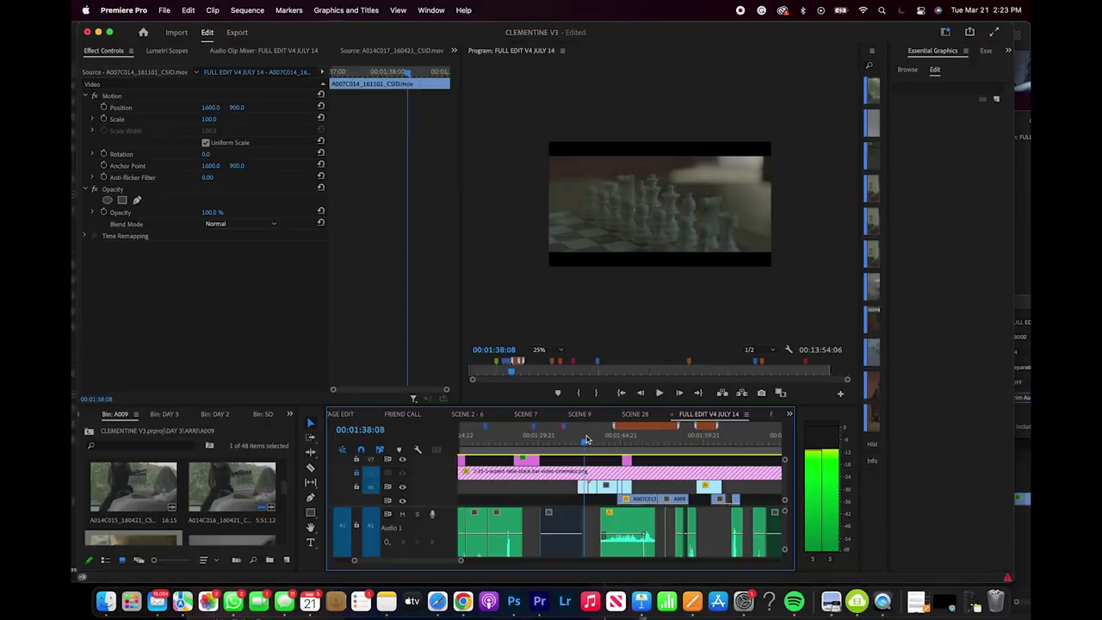
# - Deselect all clips and play the film full screen from the door shot at 1:45
pyautogui.moveTo(577, 442); pyautogui.dragTo(612, 463)
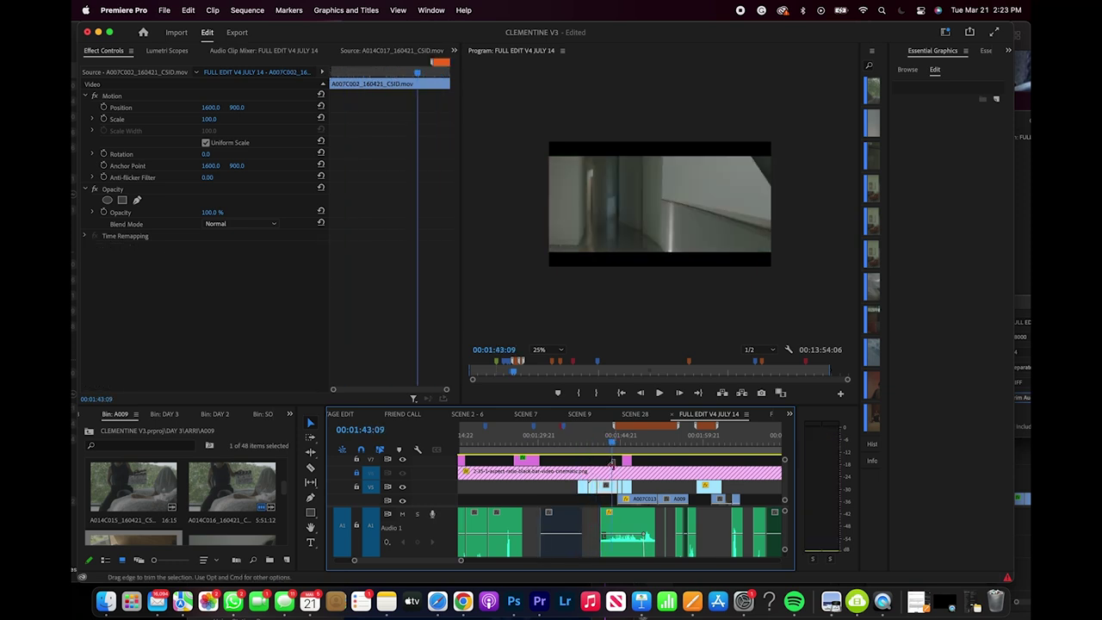
pyautogui.click(557, 493)
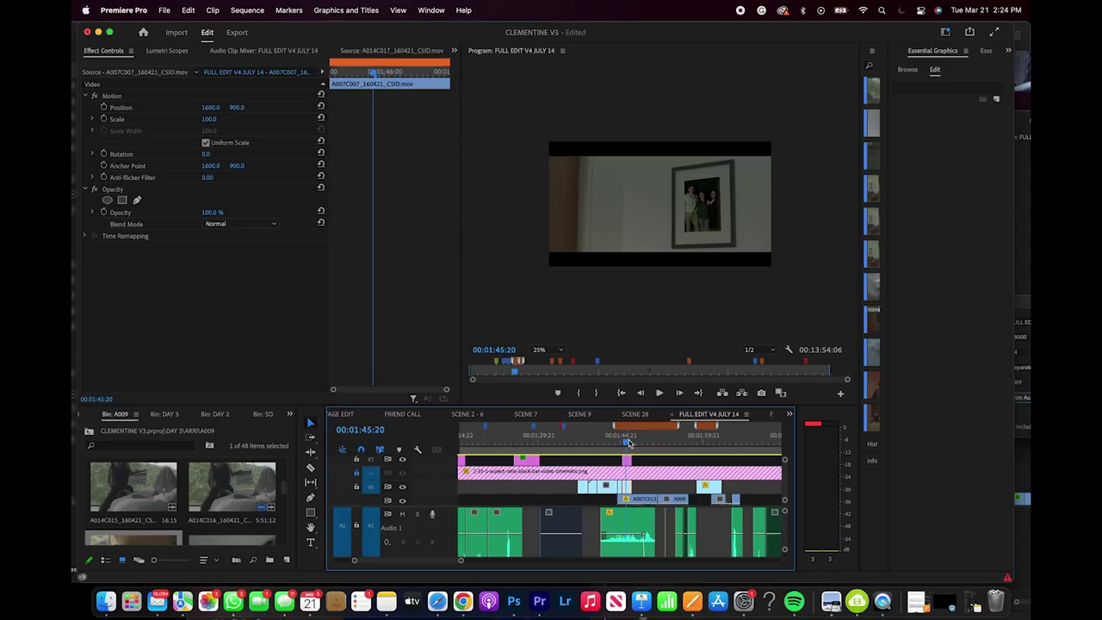
pyautogui.moveTo(627, 443); pyautogui.dragTo(623, 445)
pyautogui.press('super+shift+f')
pyautogui.press('space')
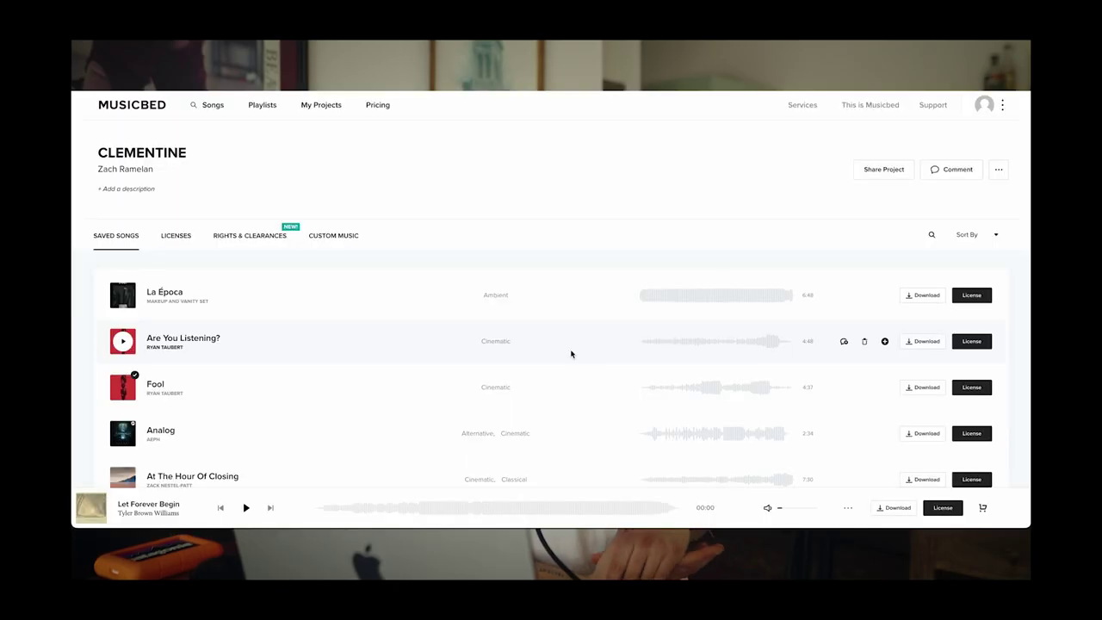
pyautogui.scroll(-3, 571, 352)
pyautogui.scroll(-5, 571, 353)
pyautogui.scroll(-3, 571, 353)
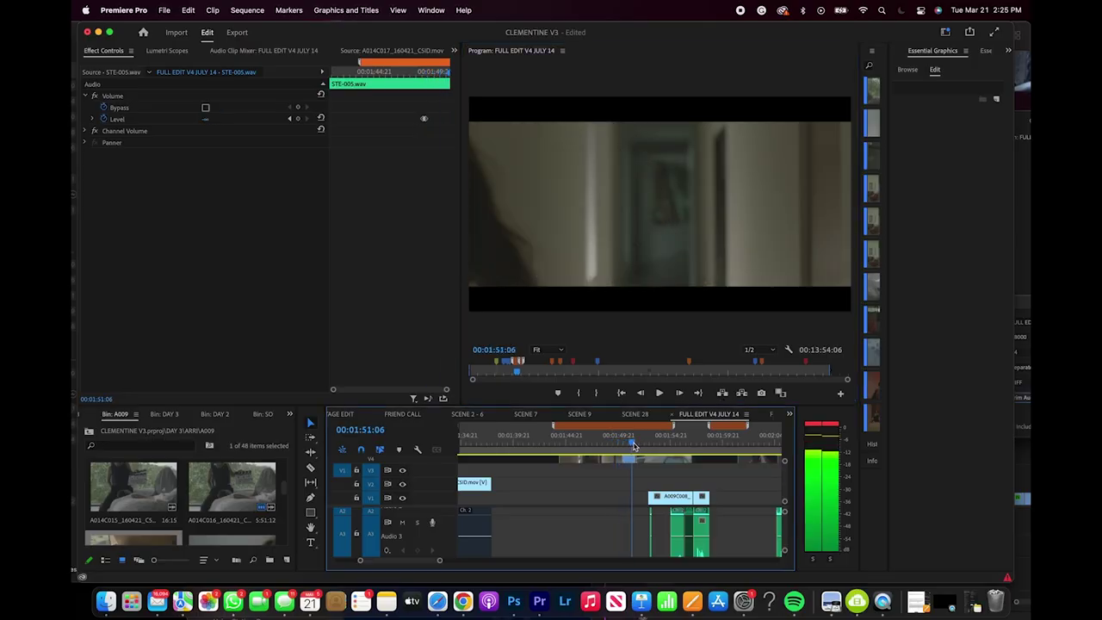
pyautogui.moveTo(633, 445); pyautogui.dragTo(694, 459)
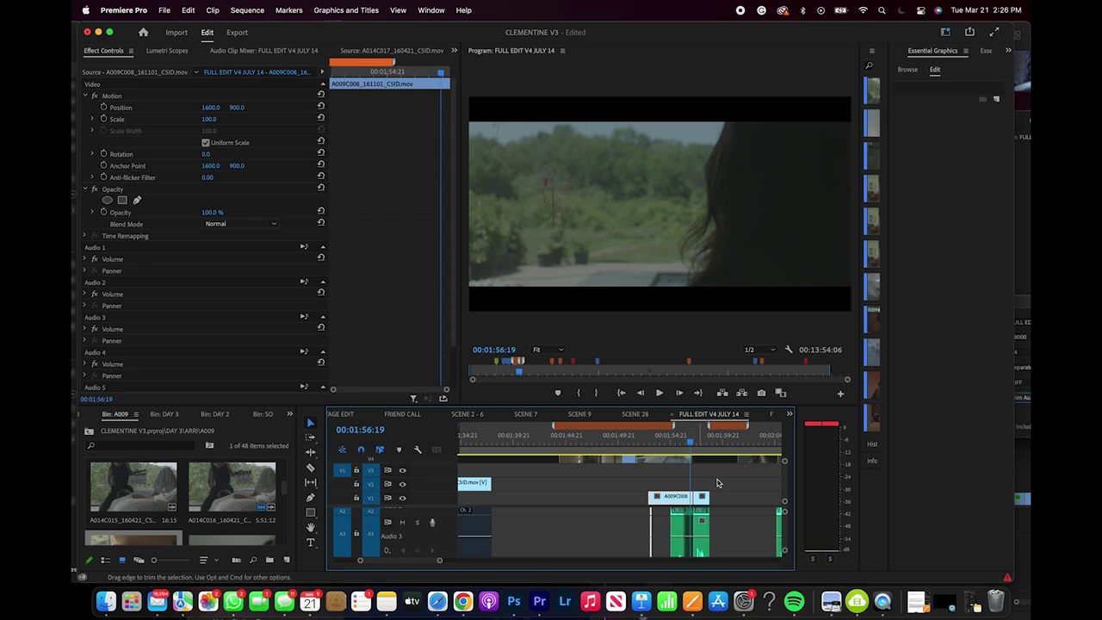
# - Jump to the edit at 00:02:00:00 and replay it from 00:01:58:05 and 00:01:57:07
pyautogui.press('Down')
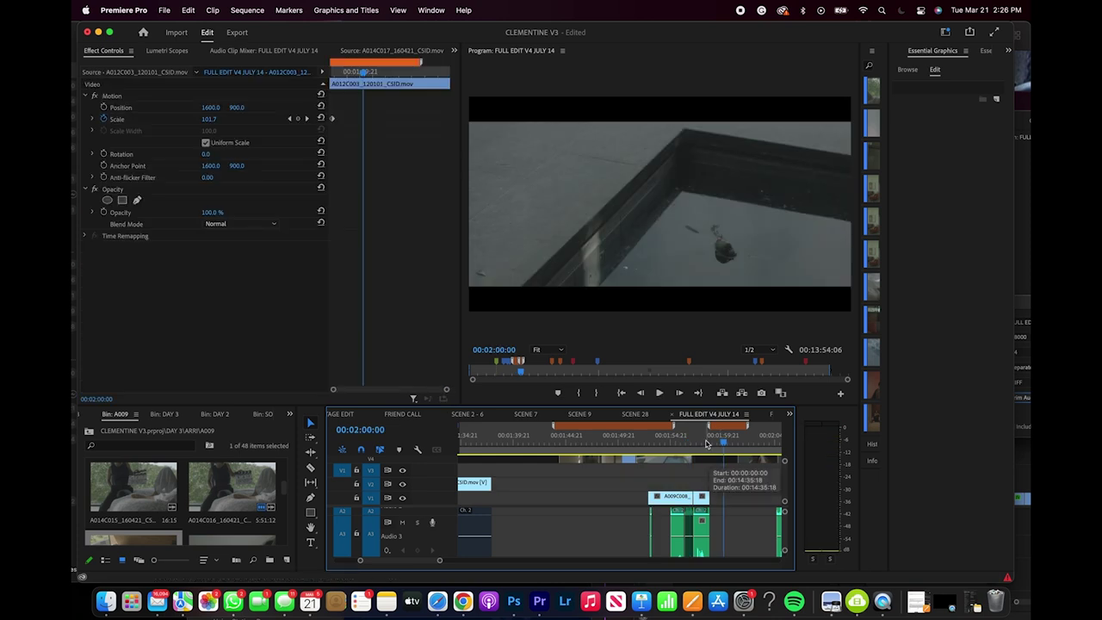
pyautogui.click(706, 443)
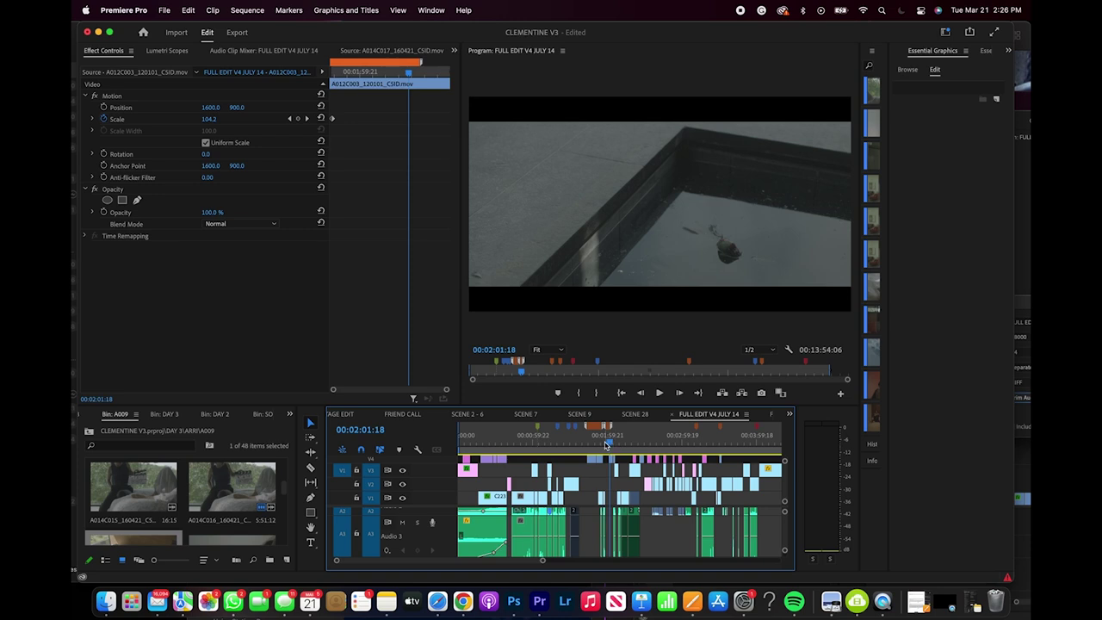
pyautogui.click(605, 444)
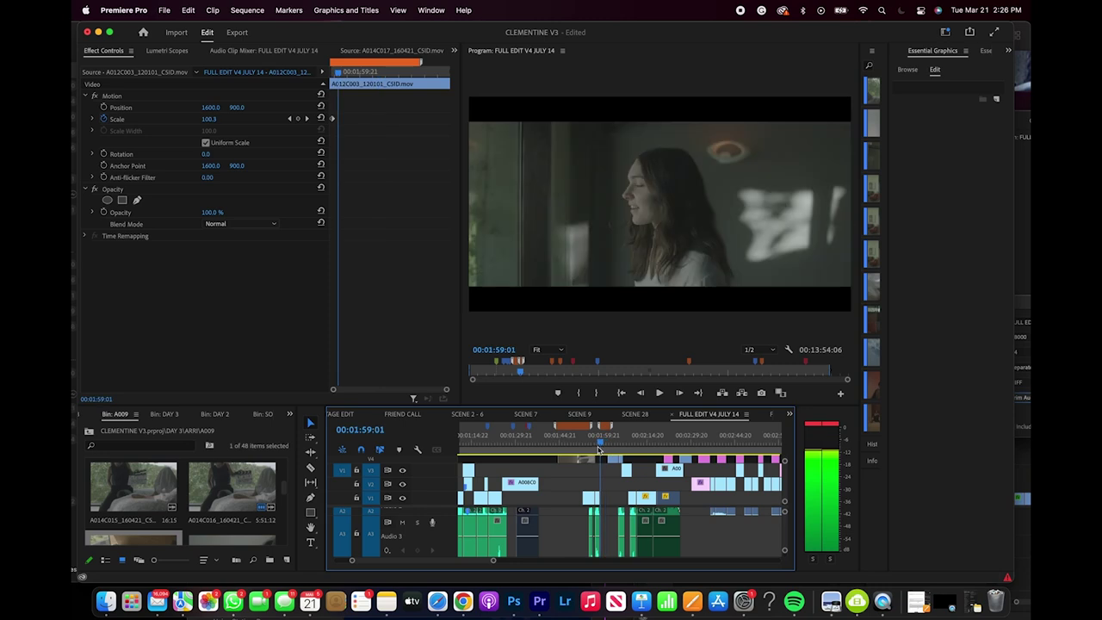
# - Scrub to the glass-door wide shot near 2:08 and zoom the timeline in around the playhead
pyautogui.moveTo(601, 451); pyautogui.dragTo(633, 454)
pyautogui.press('=')
pyautogui.press('=')
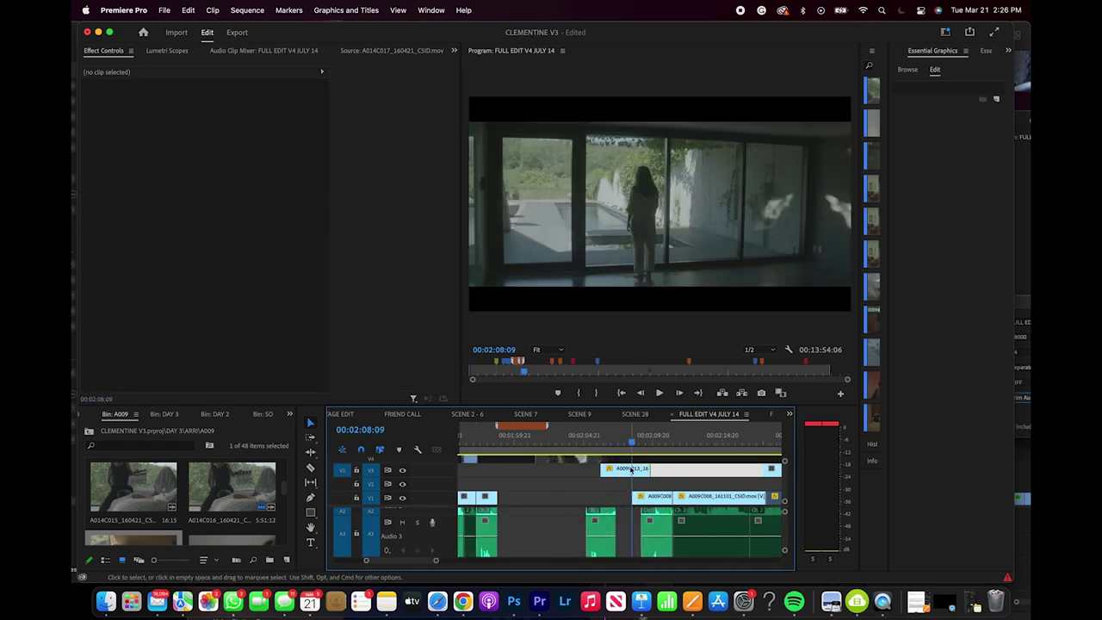
pyautogui.rightClick(634, 469)
# - Load clip A009C013 from the A003 bin into the Source Monitor, then zoom the timeline out
pyautogui.click(580, 385)
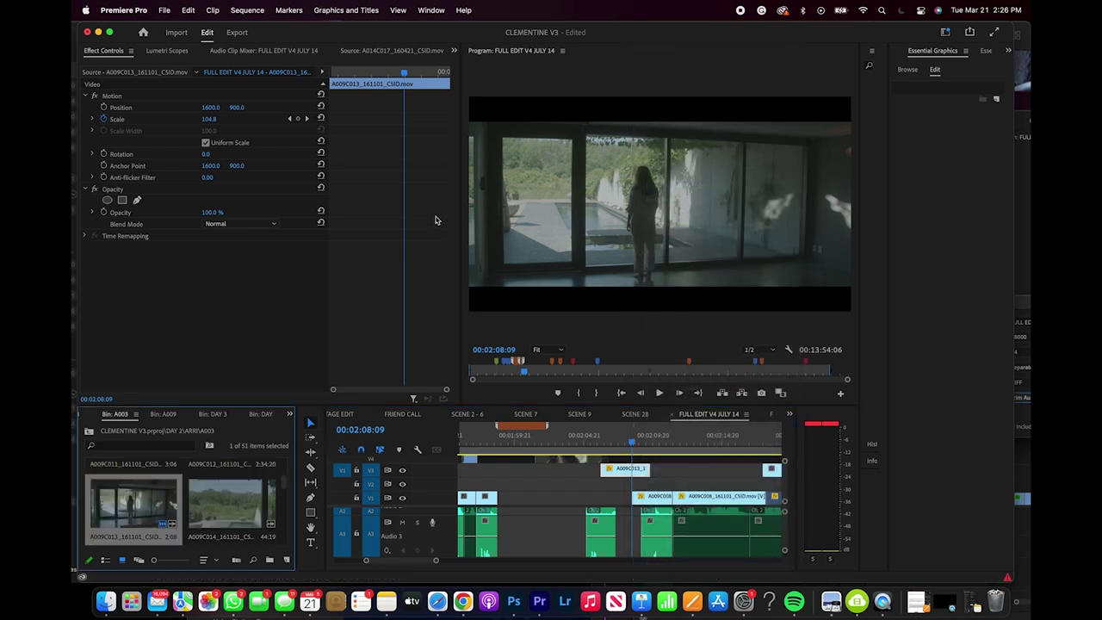
pyautogui.doubleClick(143, 498)
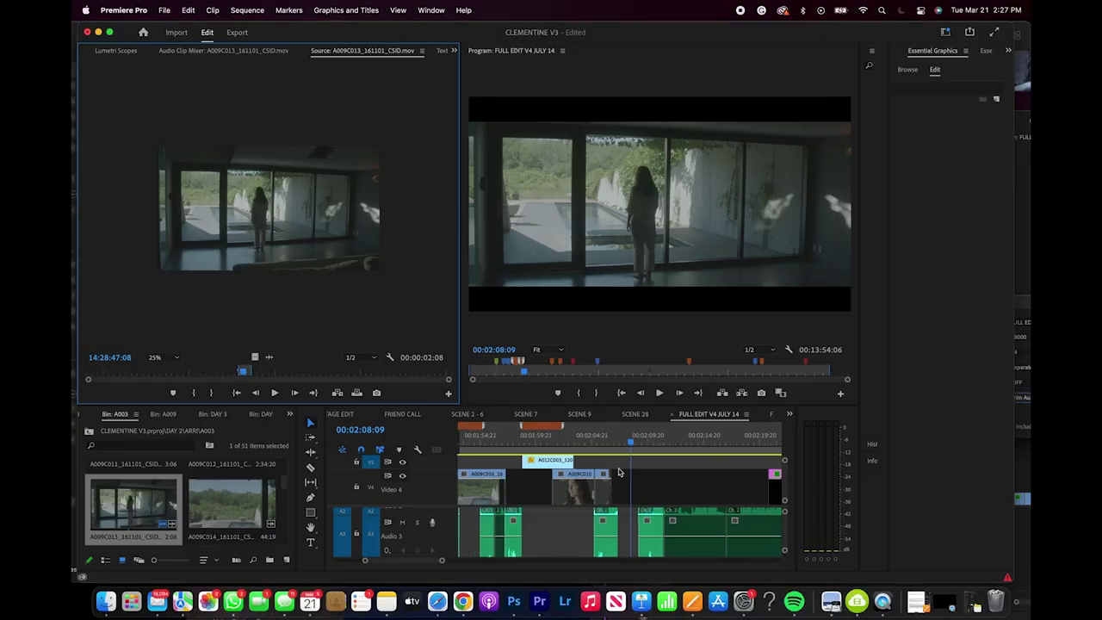
pyautogui.press('-')
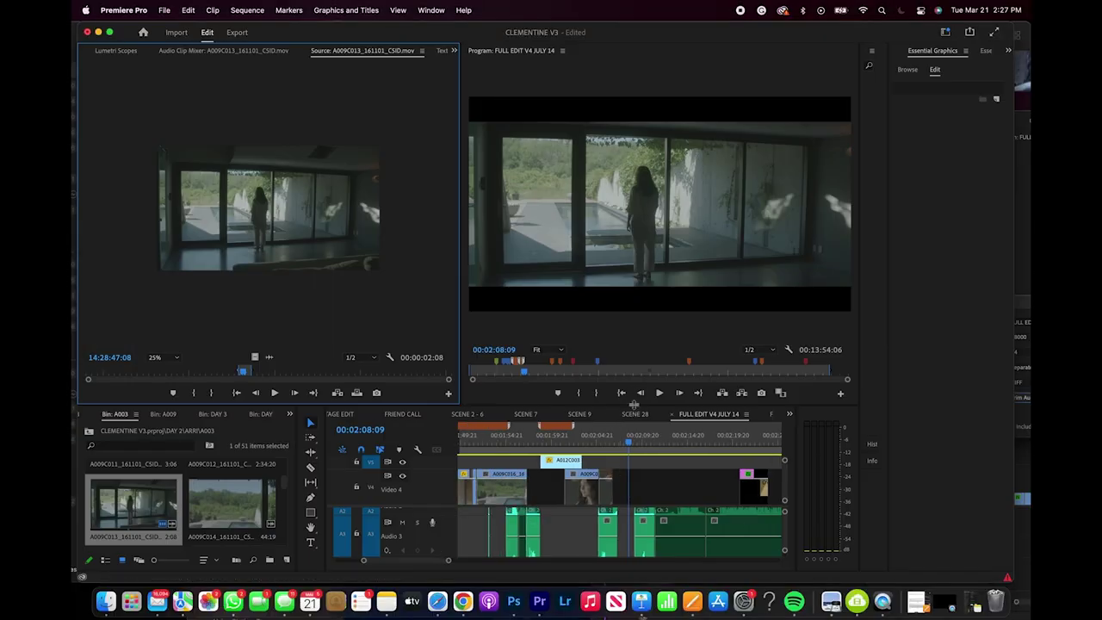
# - Enlarge the timeline and review FULL EDIT V4 JULY 14 through the 2:09 and 2:18 shots
pyautogui.moveTo(635, 405); pyautogui.dragTo(635, 326)
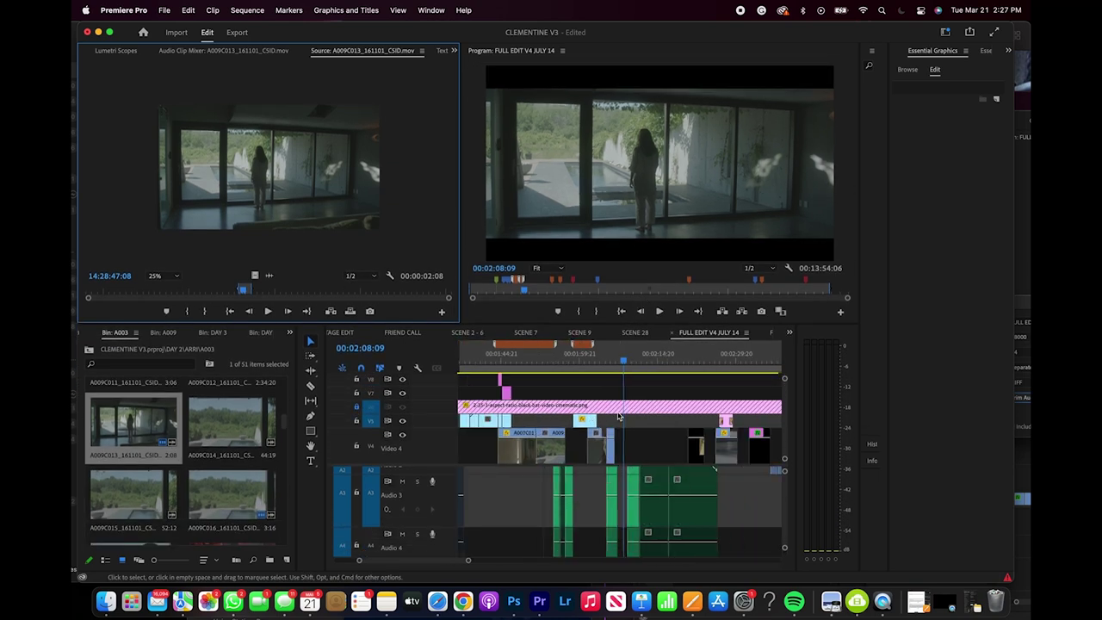
pyautogui.scroll(-2, 666, 417)
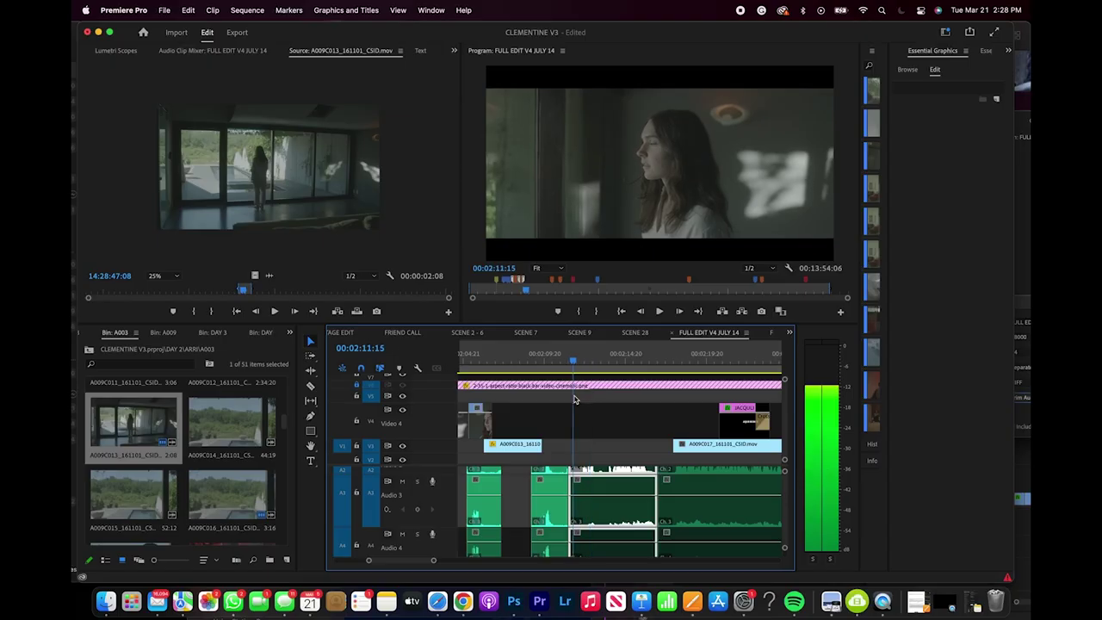
pyautogui.moveTo(656, 412); pyautogui.dragTo(556, 422)
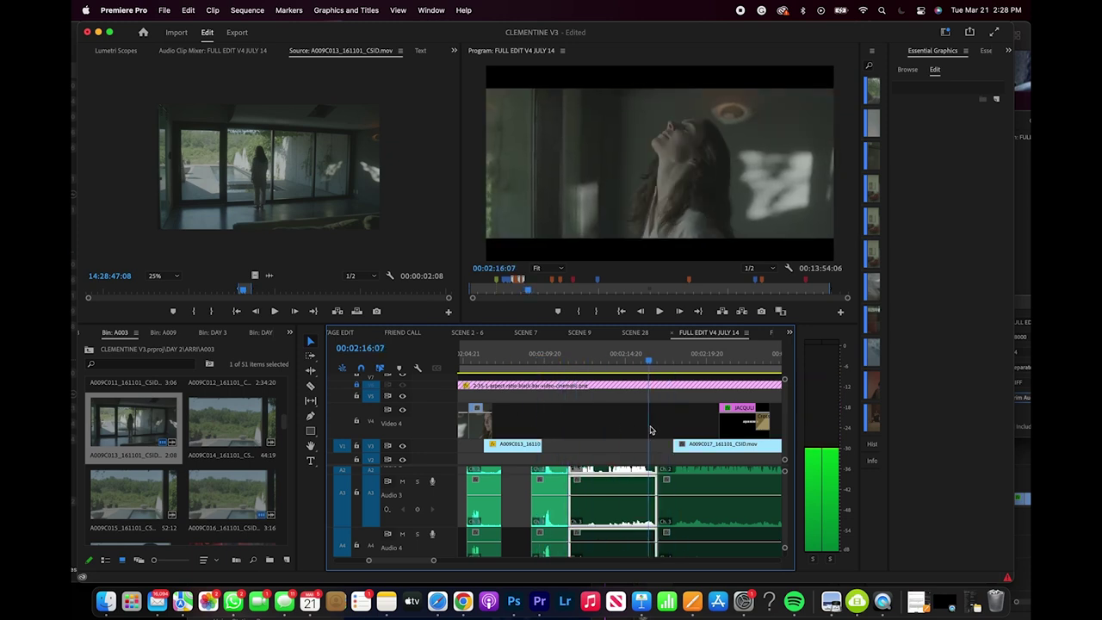
pyautogui.moveTo(671, 432)
pyautogui.mouseDown()
pyautogui.moveTo(690, 435)
pyautogui.moveTo(641, 441)
pyautogui.moveTo(685, 434)
pyautogui.mouseUp()
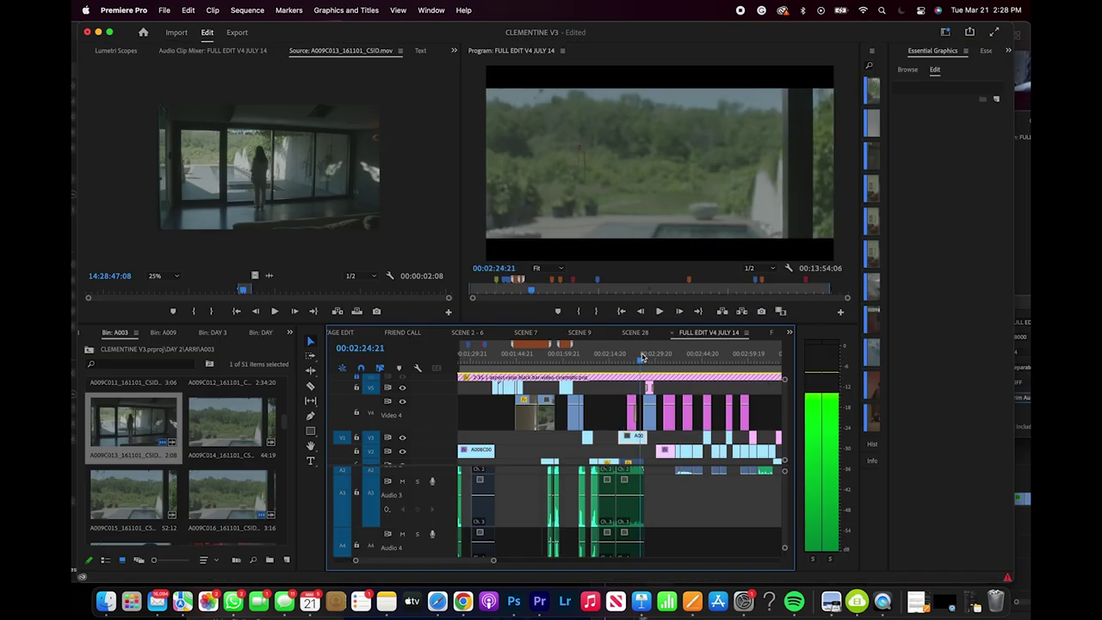
pyautogui.click(694, 364)
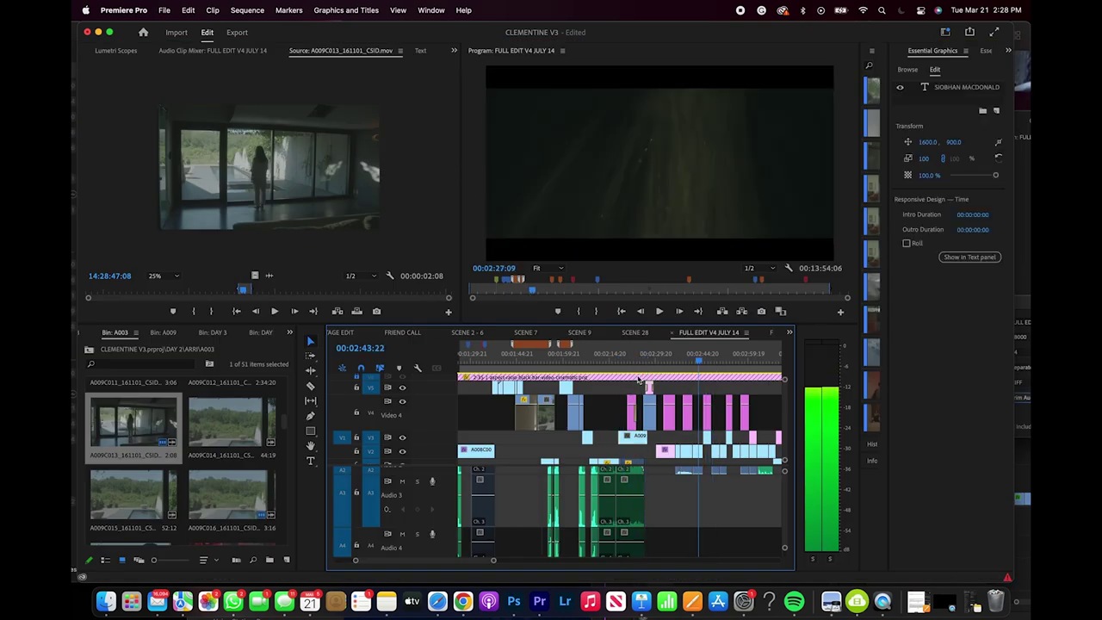
# - Play the credits section from 00:02:26 and scrub forward to the Written by title
pyautogui.press('space')
pyautogui.moveTo(692, 374); pyautogui.dragTo(724, 372)
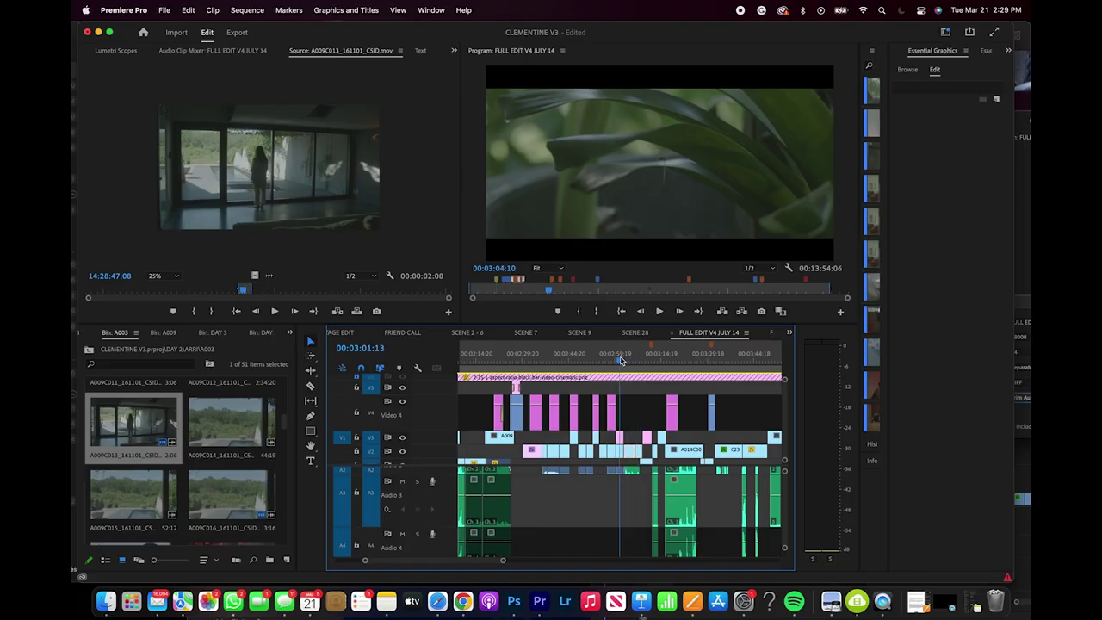
pyautogui.moveTo(621, 360); pyautogui.dragTo(632, 360)
# - Move the playhead to the plant close-up at 00:03:07:23
pyautogui.press('=')
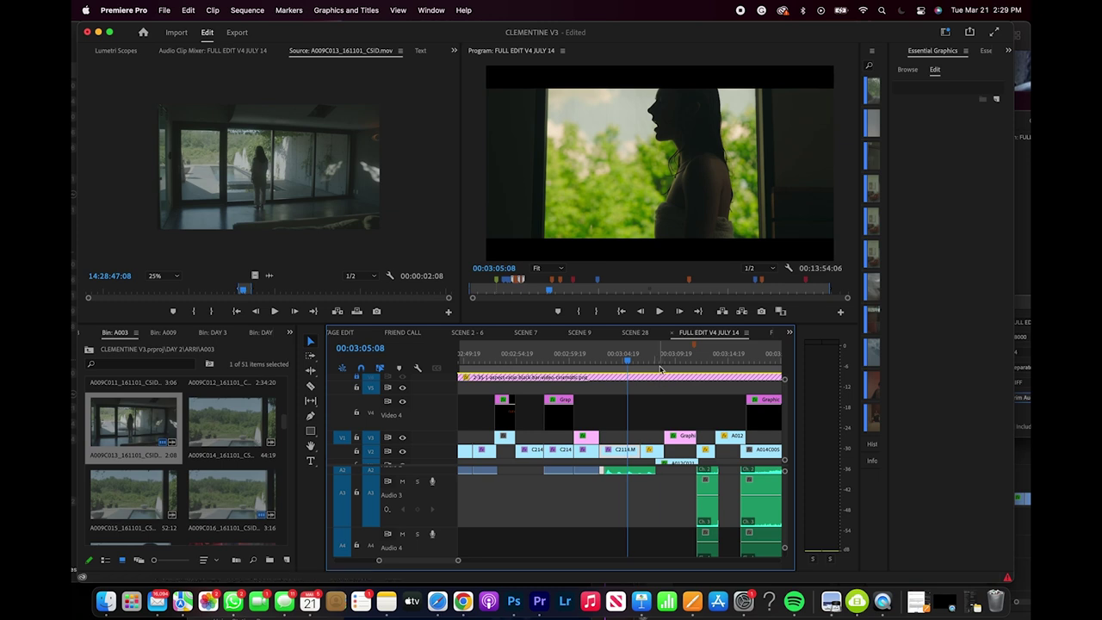
pyautogui.click(661, 372)
pyautogui.press('-')
# - Reveal the plant clip in bin A007 and preview A012C017_120101_CSID.mov in the Source monitor
pyautogui.rightClick(663, 454)
pyautogui.click(706, 563)
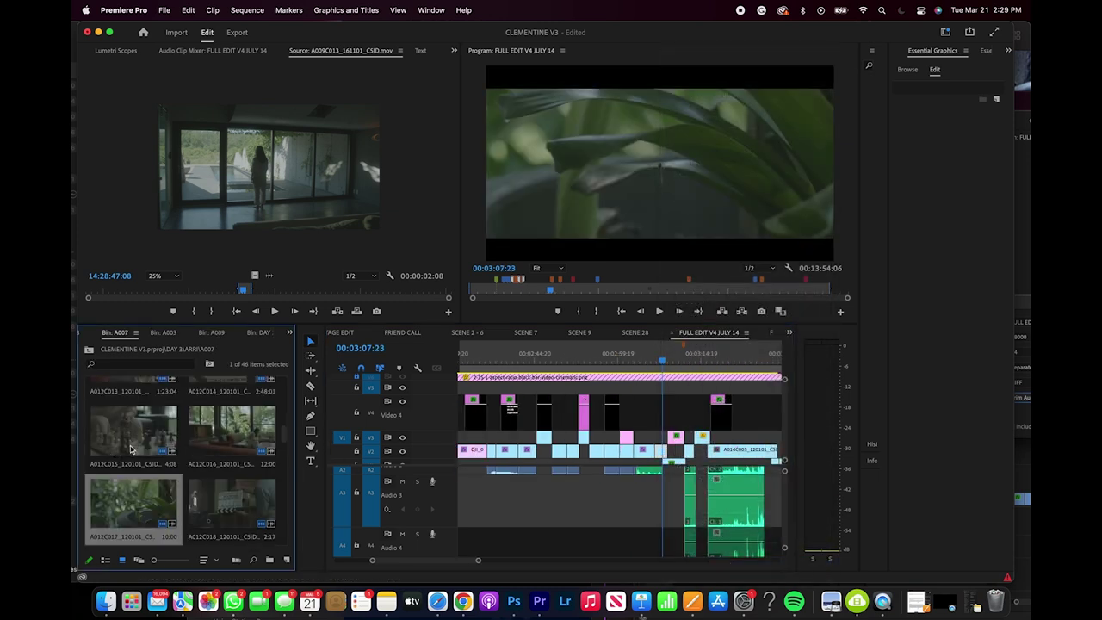
pyautogui.doubleClick(152, 515)
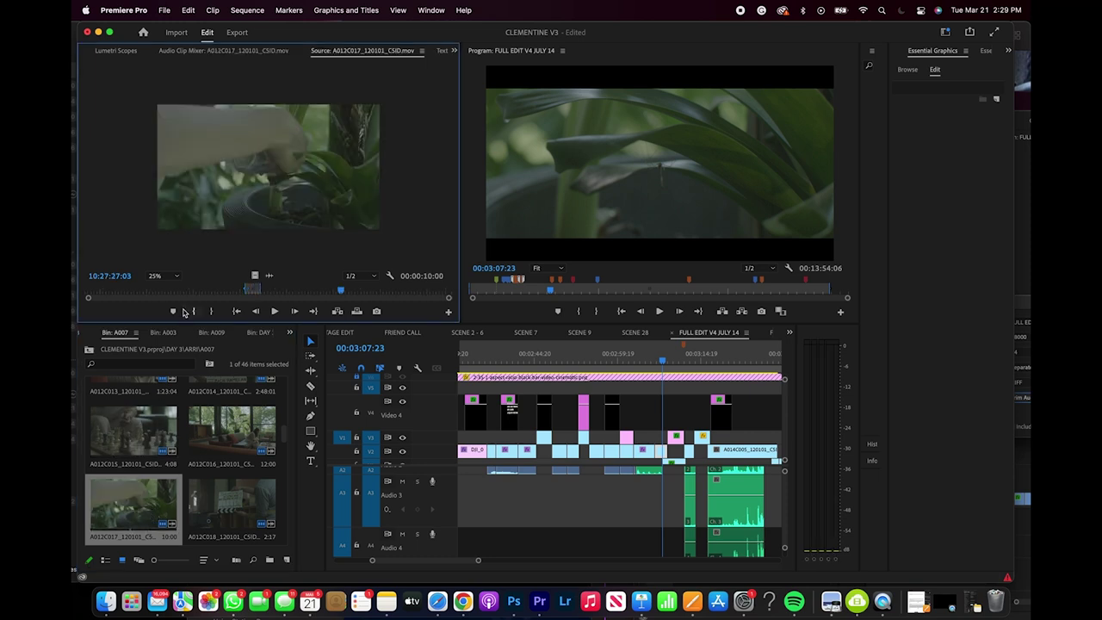
pyautogui.moveTo(231, 292); pyautogui.dragTo(242, 292)
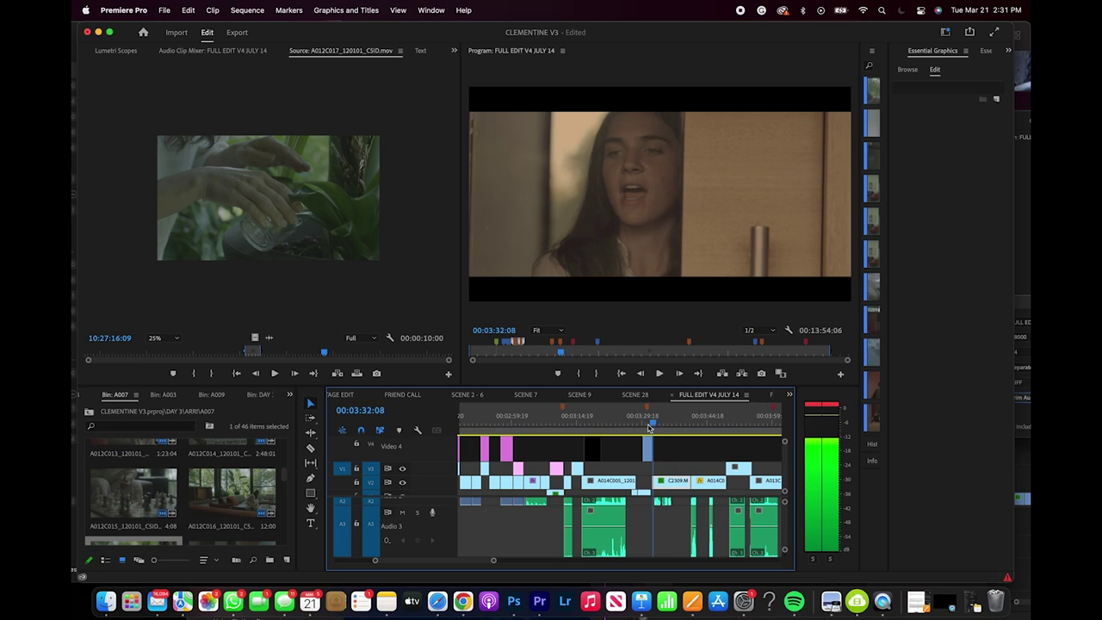
# - Scrub the playhead back to the doorway shot near 00:03:26
pyautogui.moveTo(650, 428); pyautogui.dragTo(636, 431)
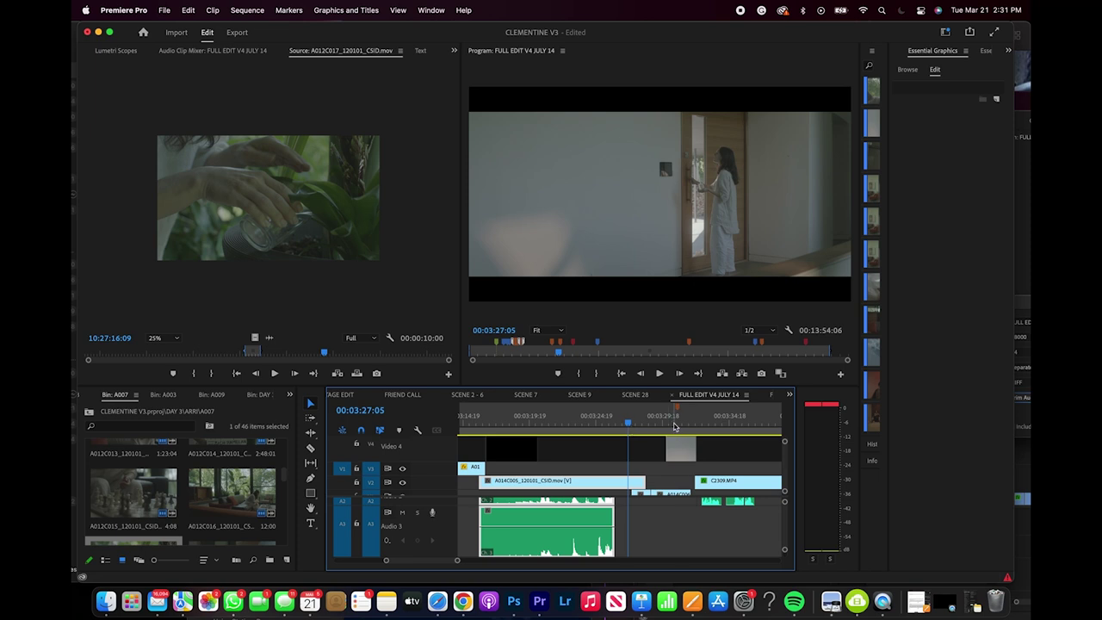
# - Watch the cut from 00:03:30 with the Program monitor maximized, then load MONO-001.wav as source
pyautogui.moveTo(674, 428); pyautogui.dragTo(677, 428)
pyautogui.hotkey('ctrl', '`')
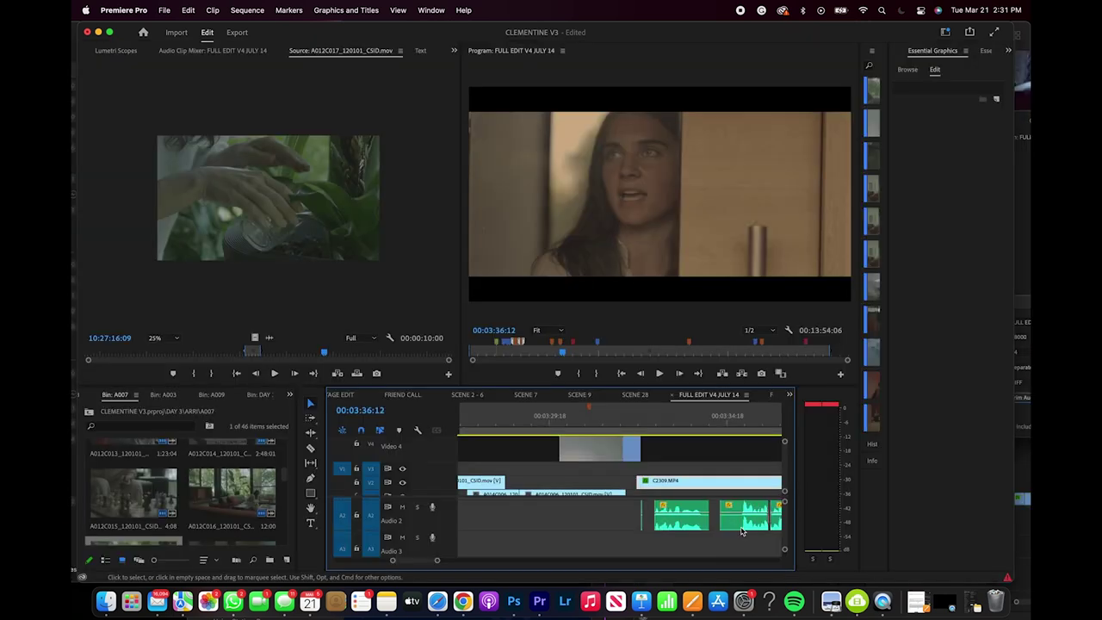
pyautogui.doubleClick(751, 521)
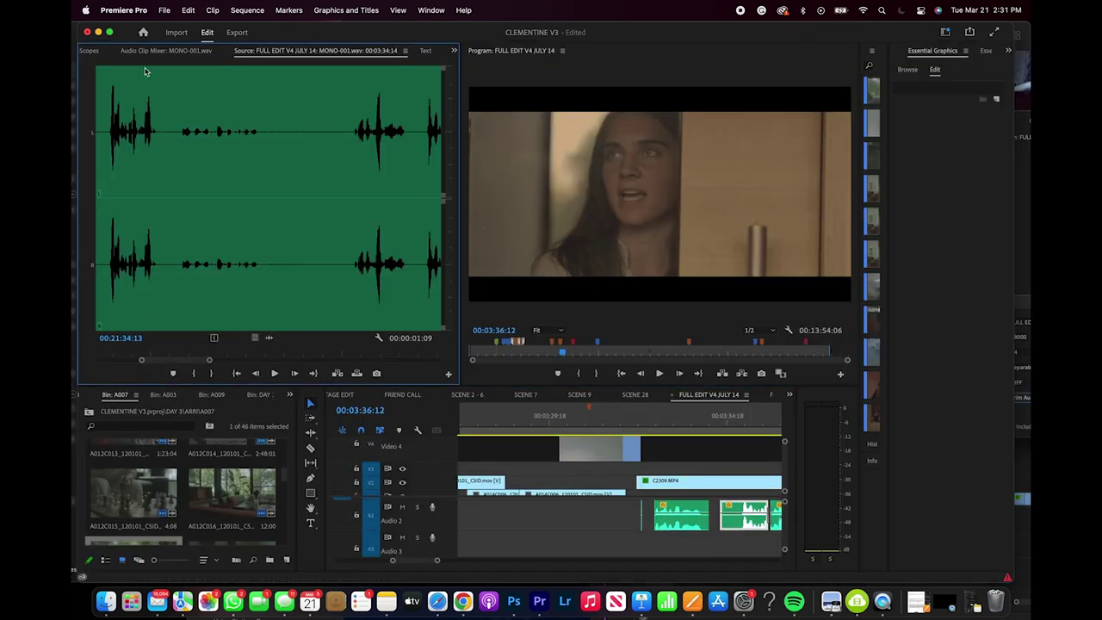
# - Check in Effect Controls that MONO-001.wav's Volume is 0.0 dB
pyautogui.click(90, 52)
pyautogui.click(94, 52)
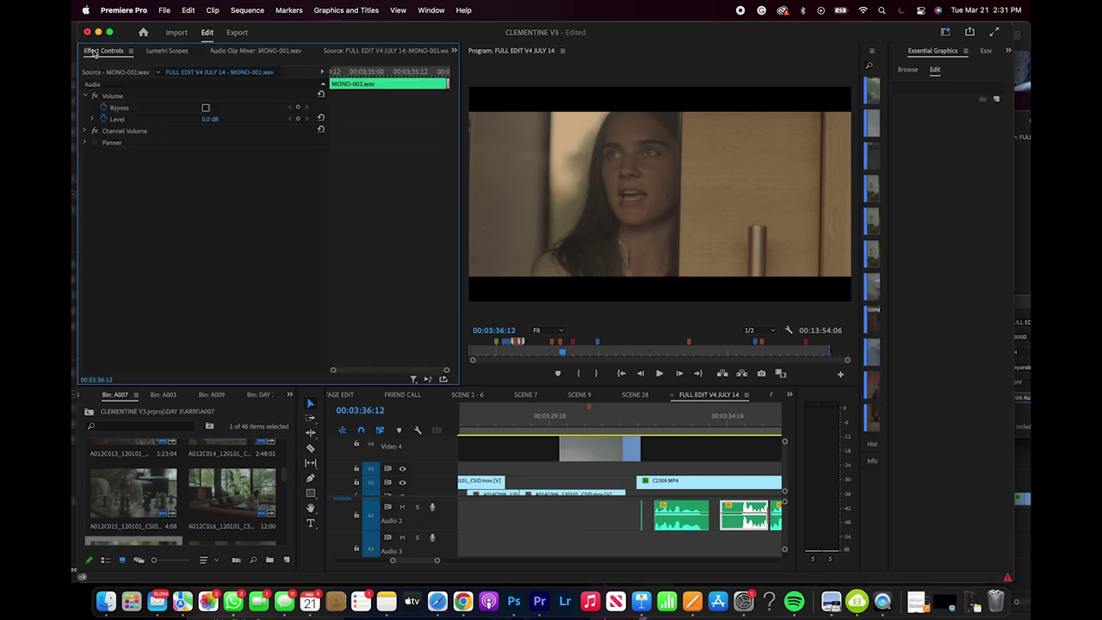
pyautogui.click(728, 446)
pyautogui.scroll(-3, 728, 447)
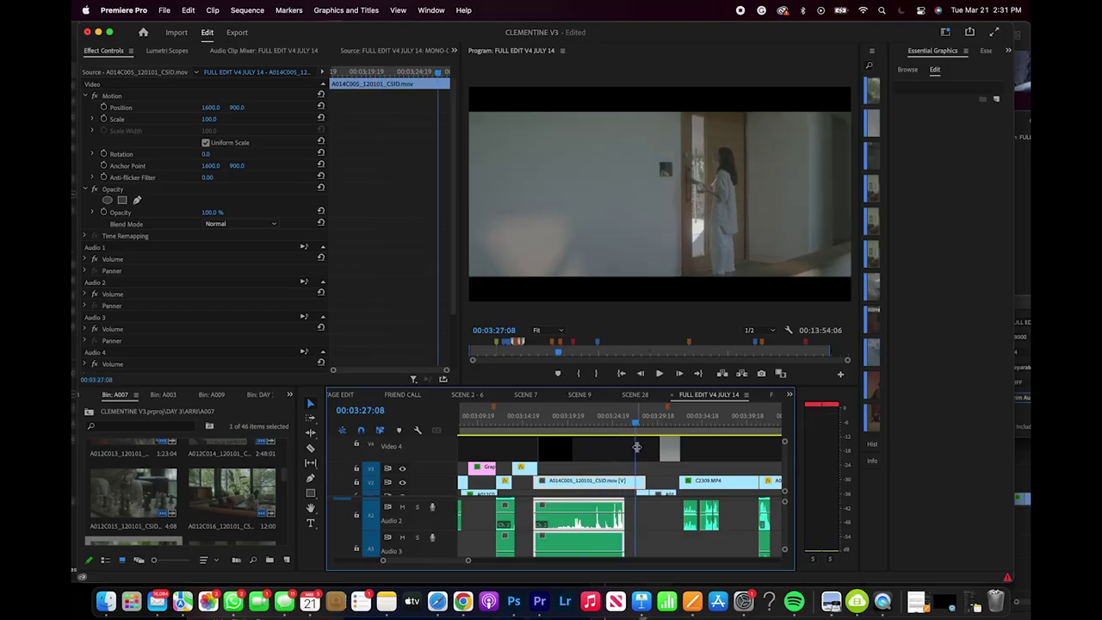
pyautogui.scroll(2, 638, 449)
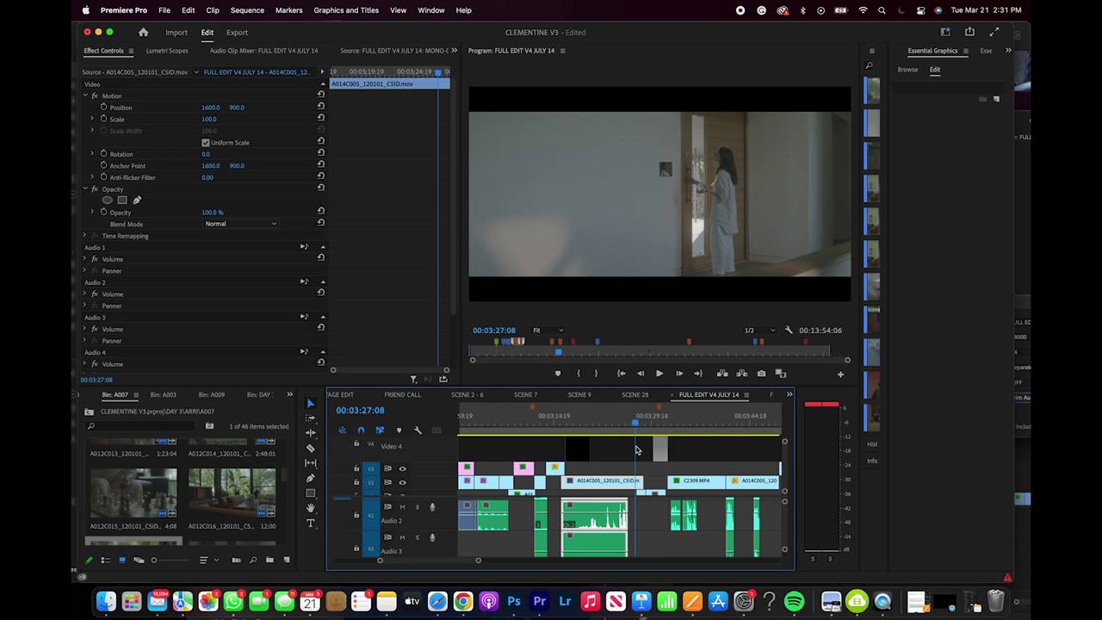
# - Zoom the timeline out and play the door-opening shot from 00:03:44:00 full screen
pyautogui.moveTo(588, 431); pyautogui.dragTo(758, 454)
pyautogui.press('-')
pyautogui.press('-')
pyautogui.press('-')
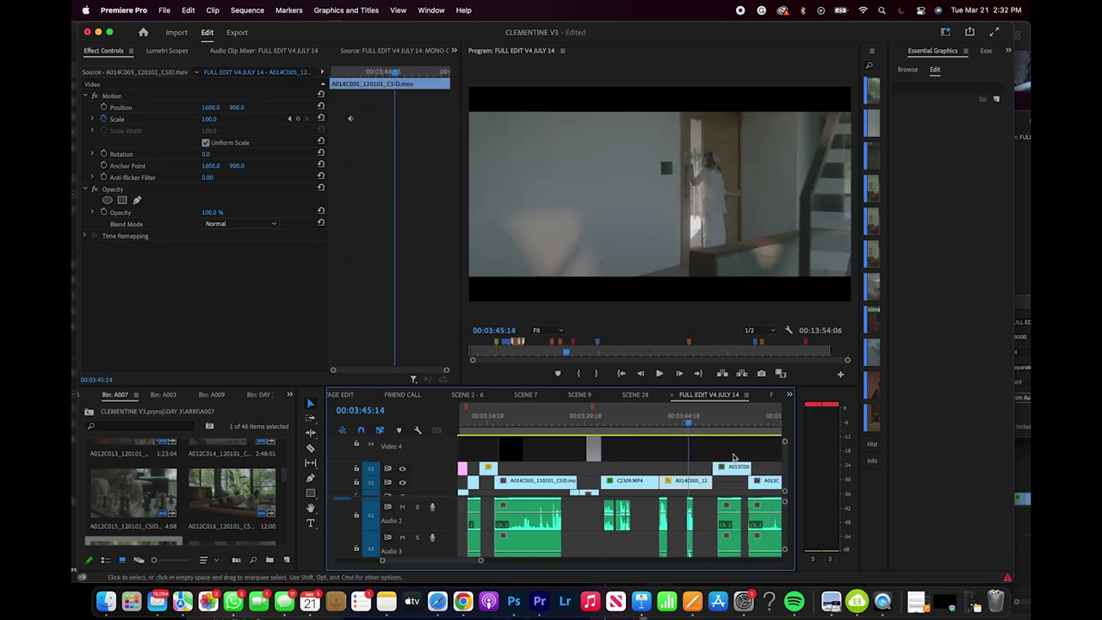
pyautogui.press('space')
pyautogui.click(684, 425)
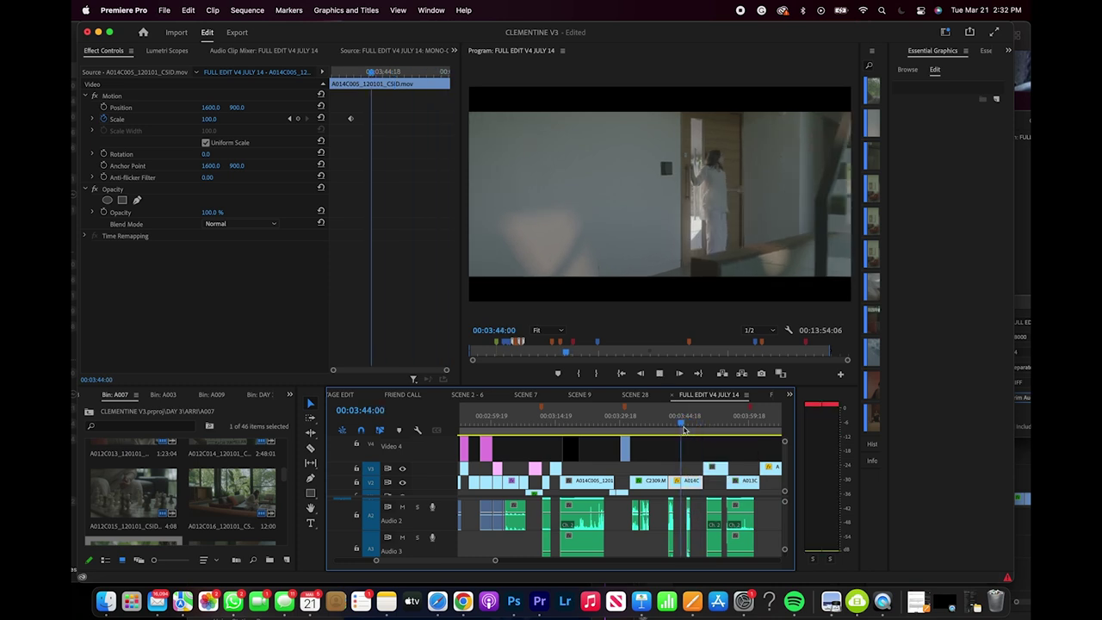
pyautogui.hotkey('ctrl', '`')
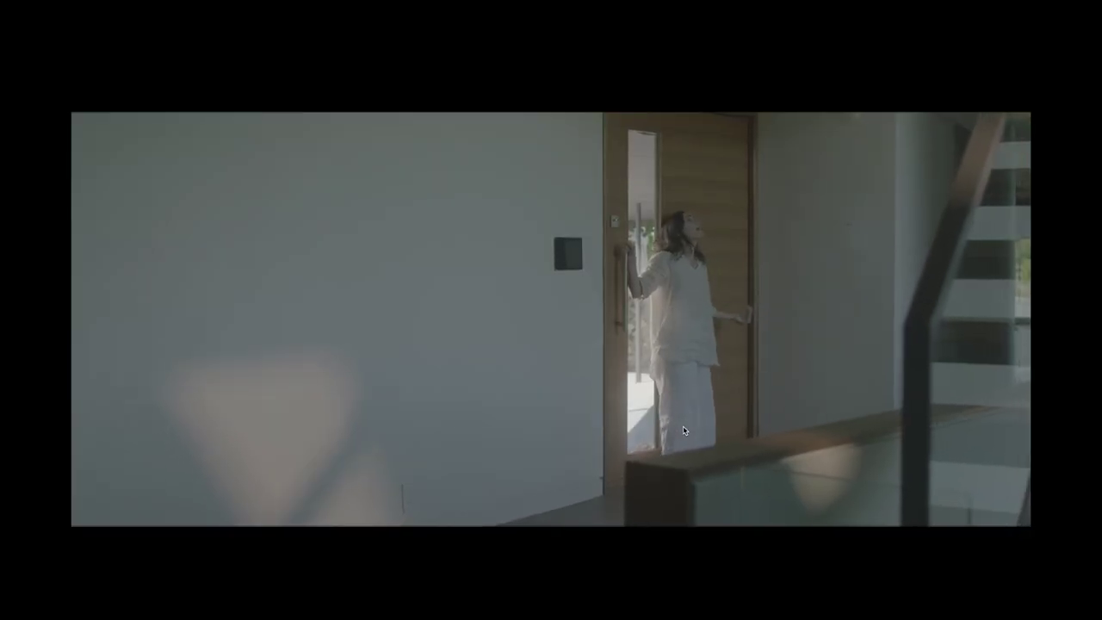
# - Watch the glass close-up from 00:03:52 maximized, then zoom the timeline out
pyautogui.hotkey('ctrl', '`')
pyautogui.moveTo(700, 426); pyautogui.dragTo(716, 420)
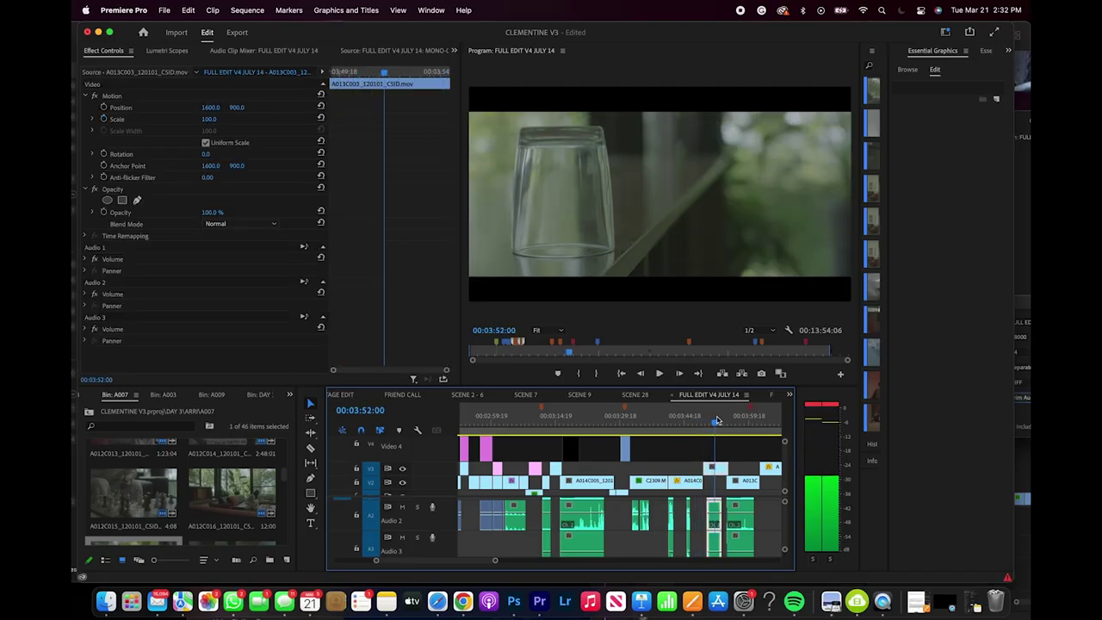
pyautogui.hotkey('ctrl', '`')
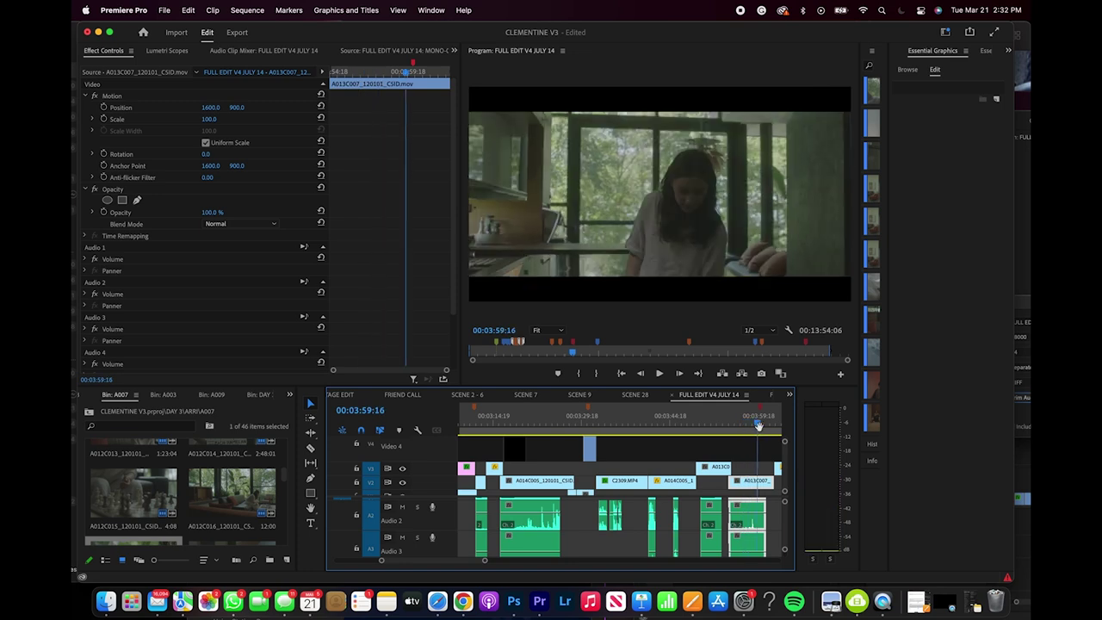
pyautogui.press('-')
pyautogui.press('-')
pyautogui.press('-')
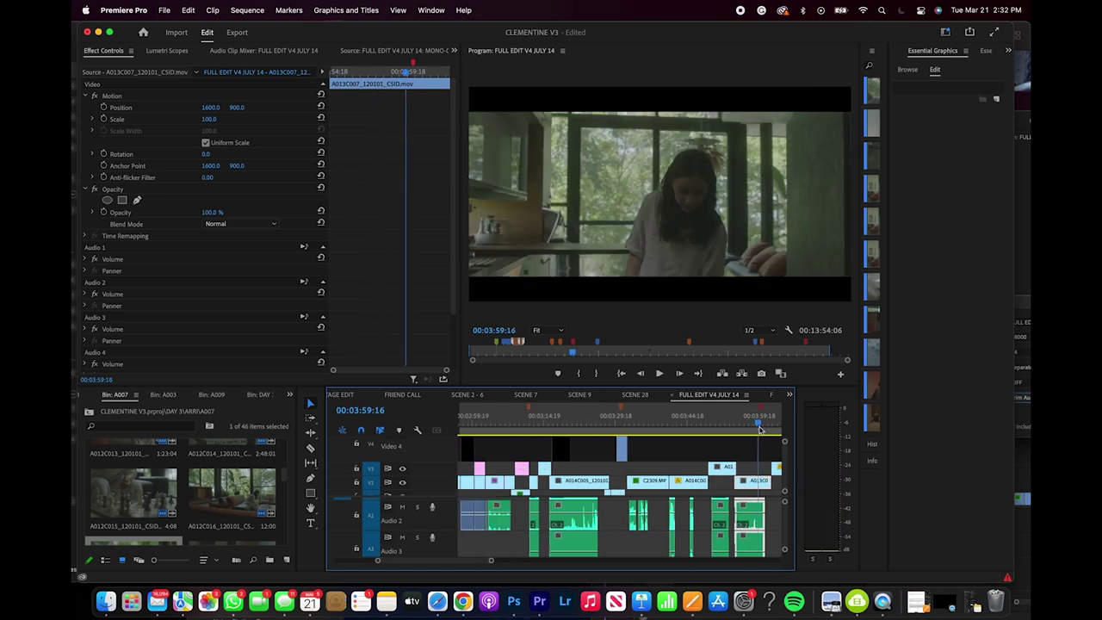
# - Scrub to the A013C009 clip at 00:04:04 and play the broken-glass scene full screen
pyautogui.moveTo(724, 424); pyautogui.dragTo(765, 429)
pyautogui.press('-')
pyautogui.hscroll(5, 734, 448)
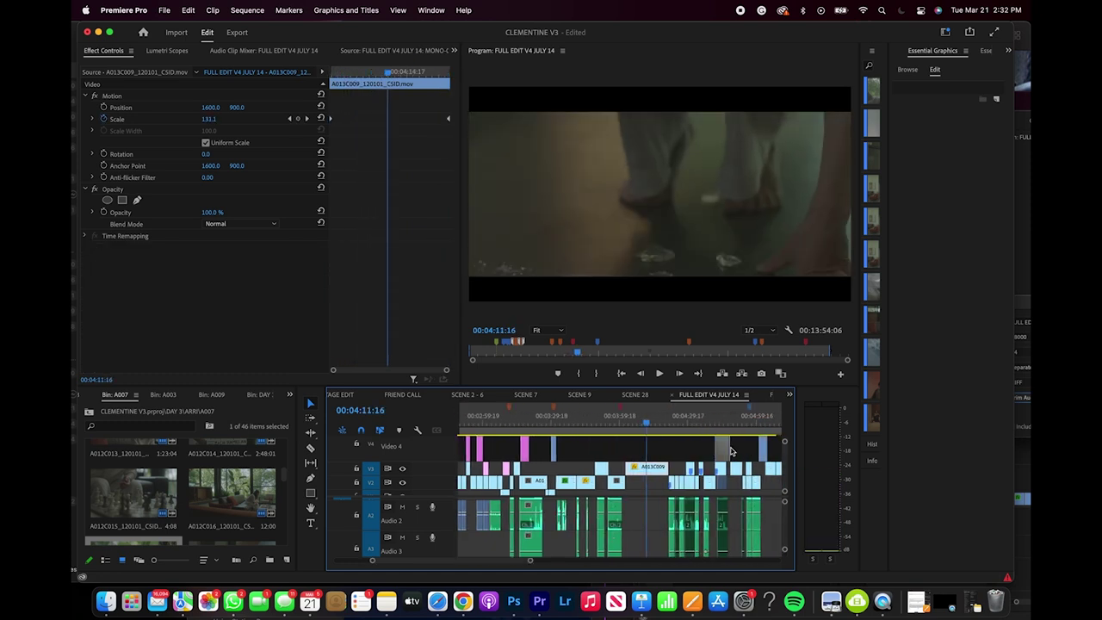
pyautogui.click(633, 425)
pyautogui.press('space')
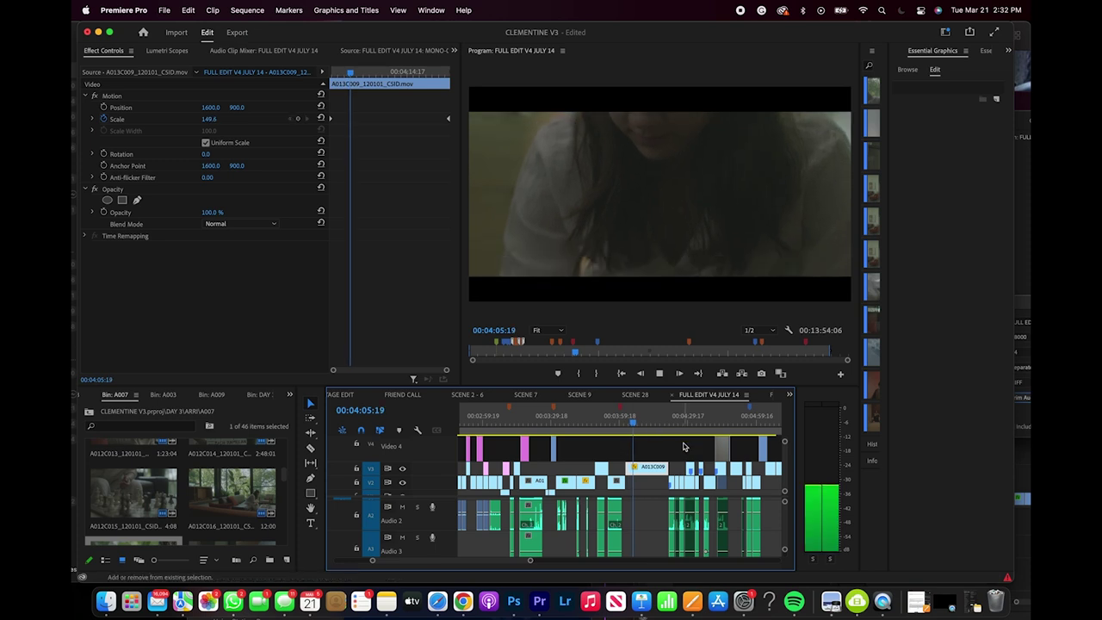
pyautogui.hotkey('ctrl', '`')
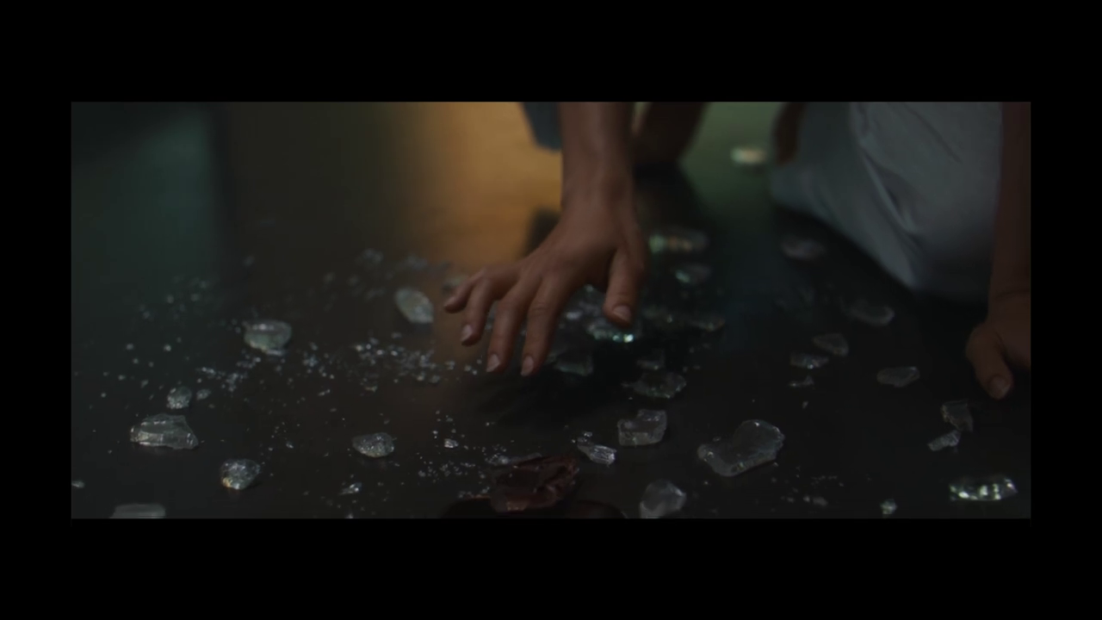
# - Exit full screen and view the paused frame at 00:04:26 full screen
pyautogui.press('Escape')
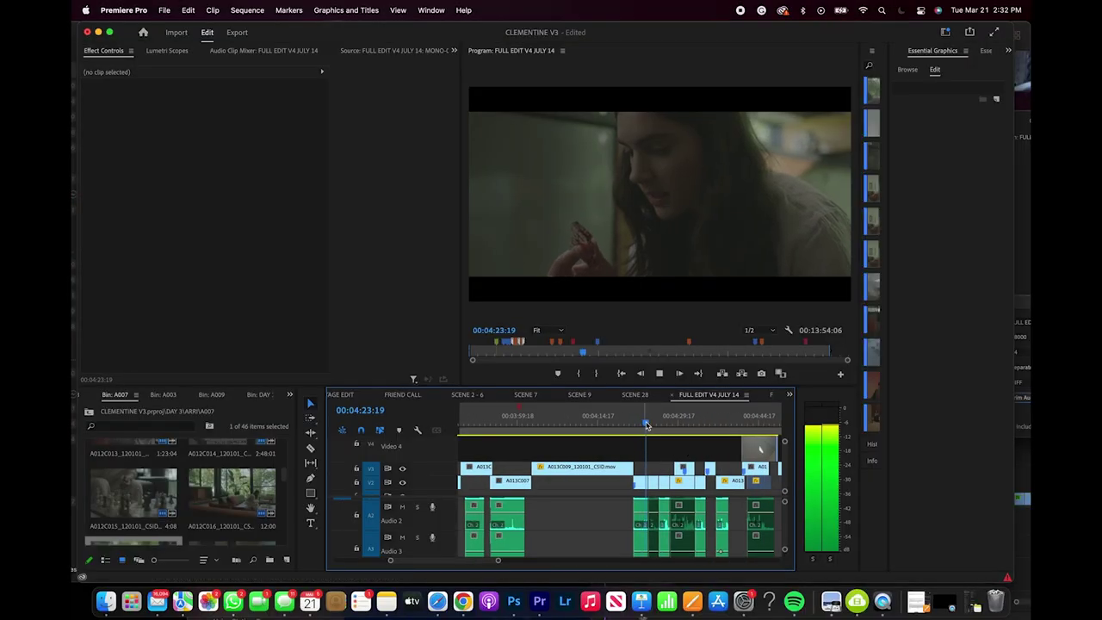
pyautogui.moveTo(652, 423); pyautogui.dragTo(684, 431)
pyautogui.hotkey('ctrl', '`')
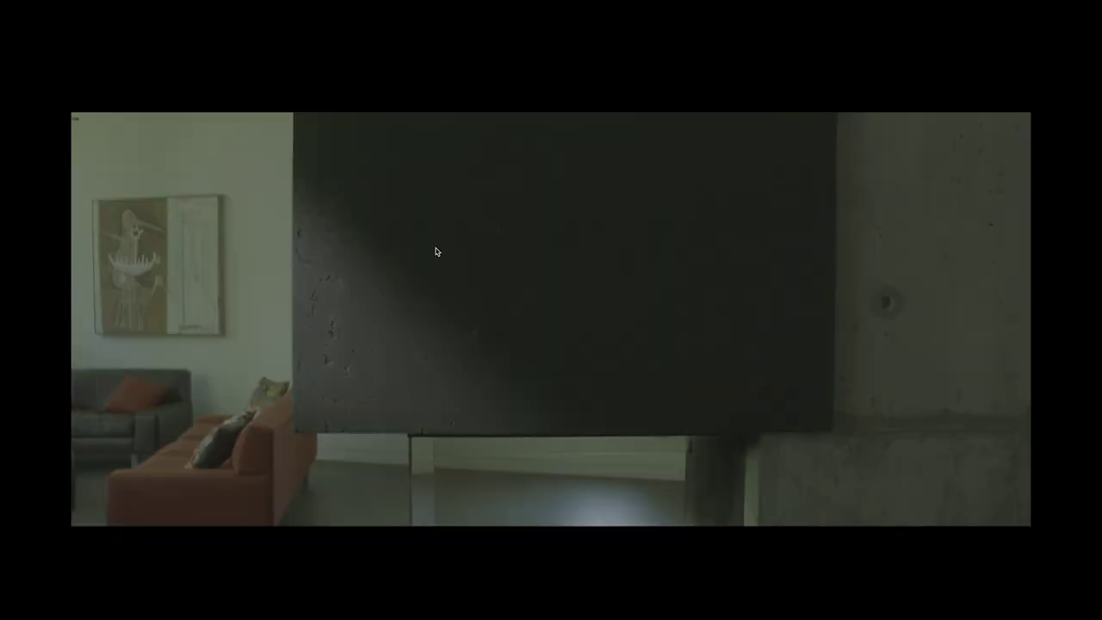
# - Close full screen, scrub to the living-room shot near 4:31, and resume full-screen playback
pyautogui.hotkey('ctrl', '`')
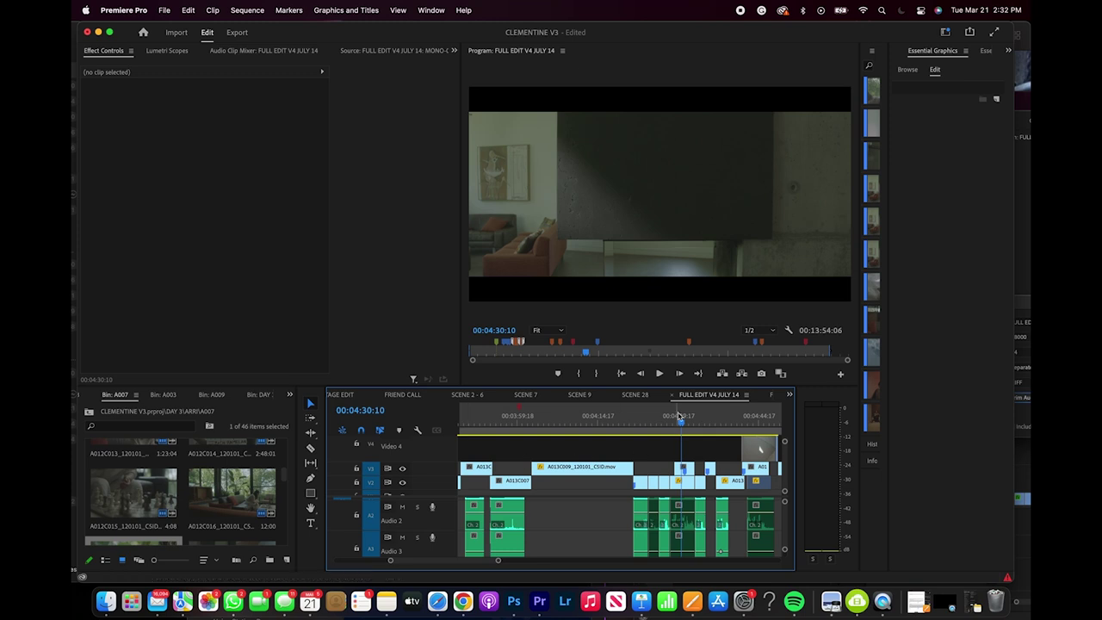
pyautogui.moveTo(681, 416); pyautogui.dragTo(690, 421)
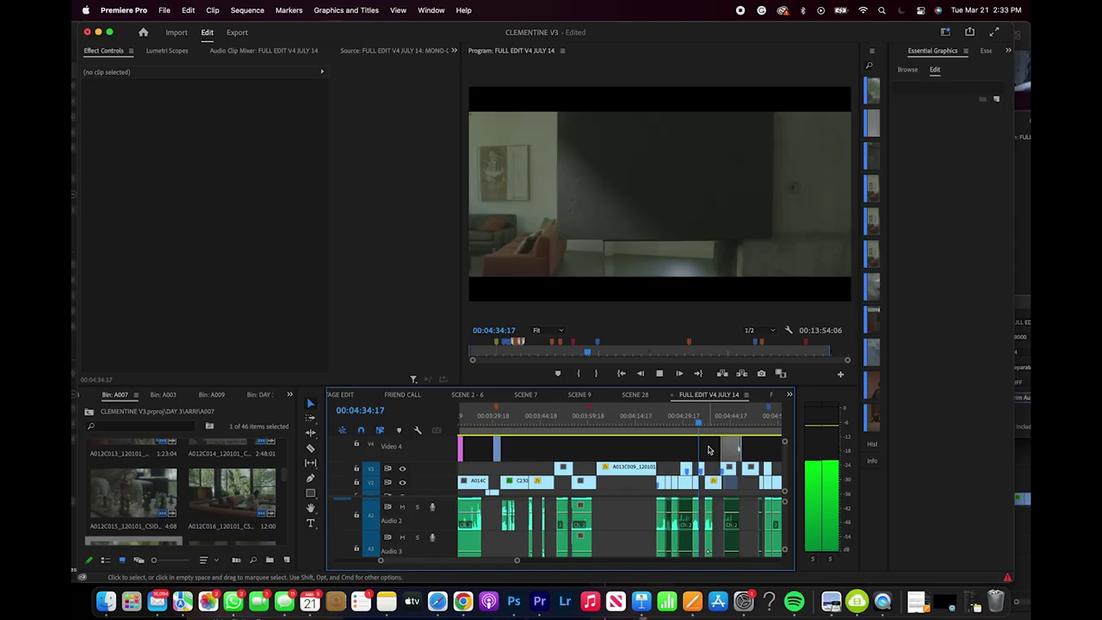
pyautogui.hotkey('ctrl', '`')
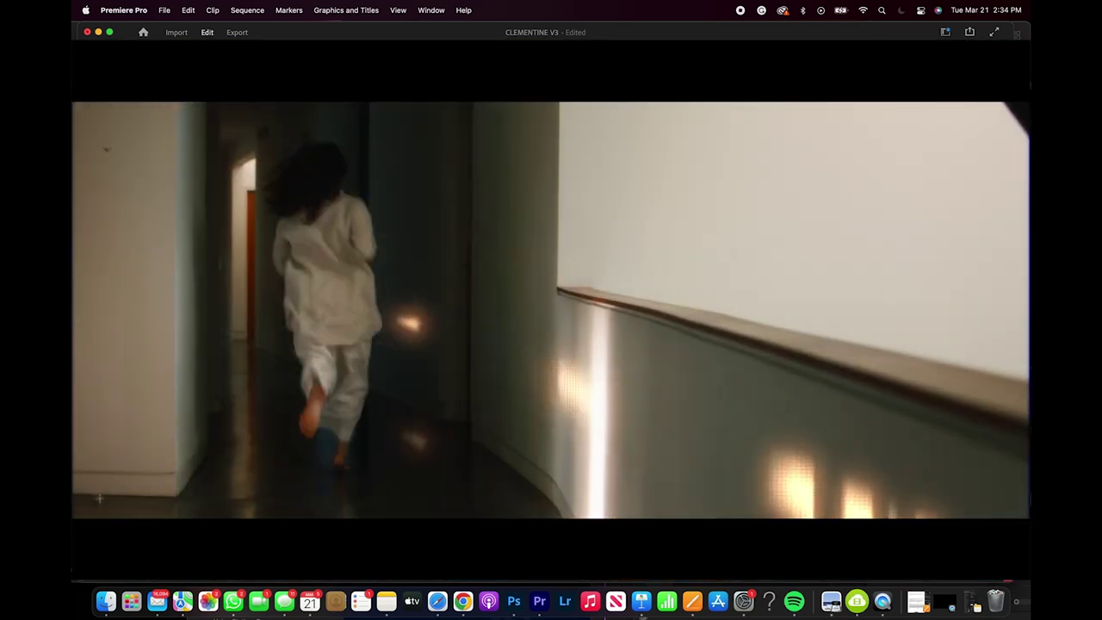
# - Scrub back through the FULL EDIT, leave full screen, and switch to the B-ROLL SUNRISE sequence
pyautogui.press('`')
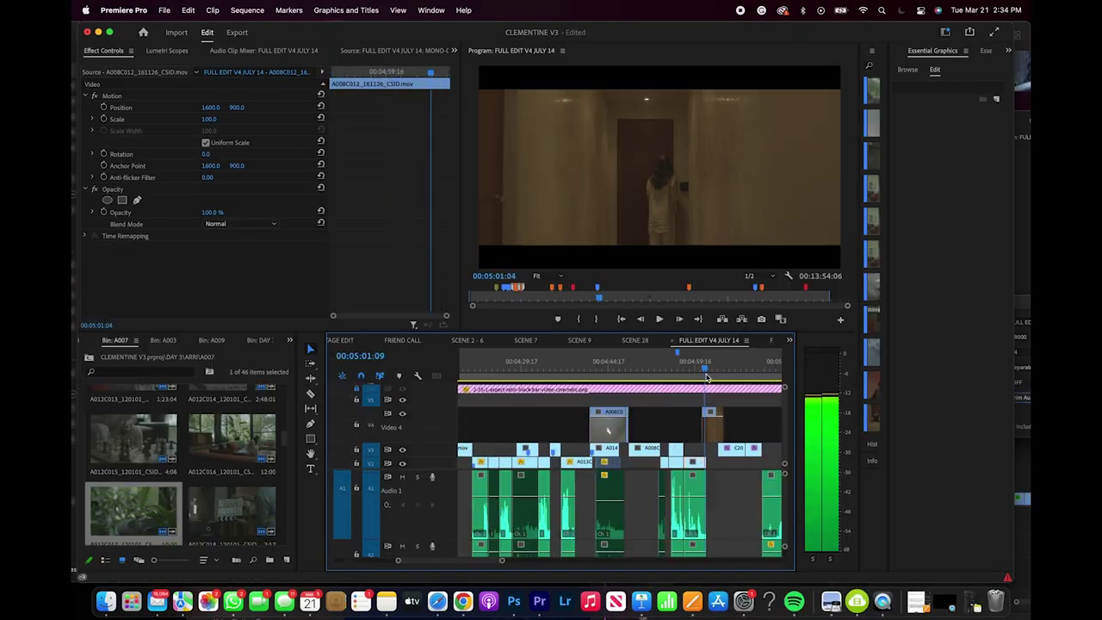
pyautogui.moveTo(720, 380); pyautogui.dragTo(639, 391)
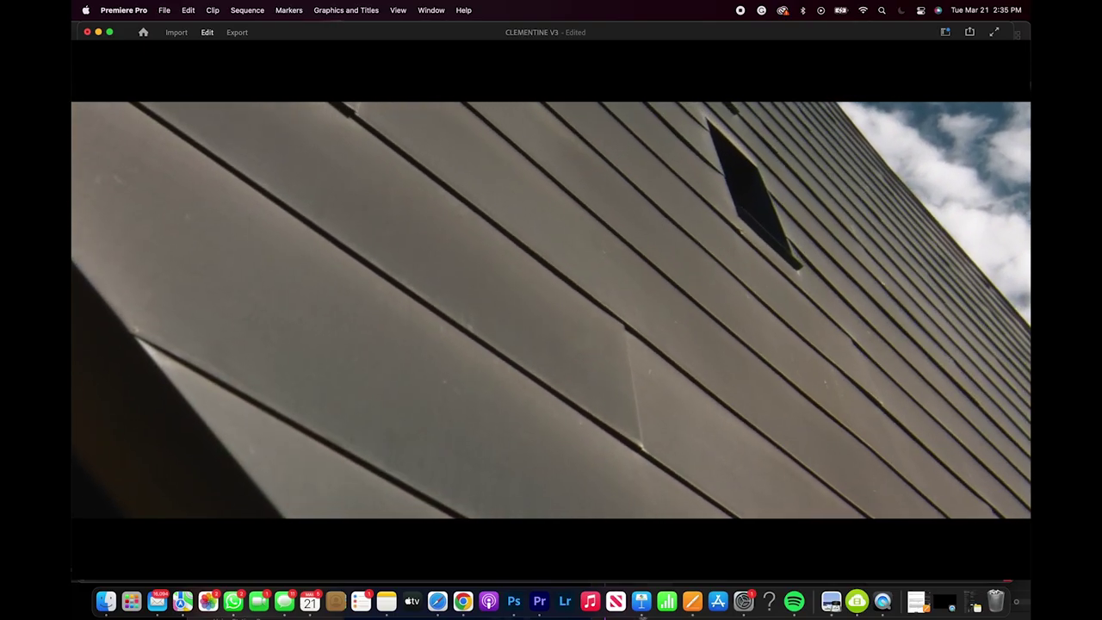
pyautogui.press('Escape')
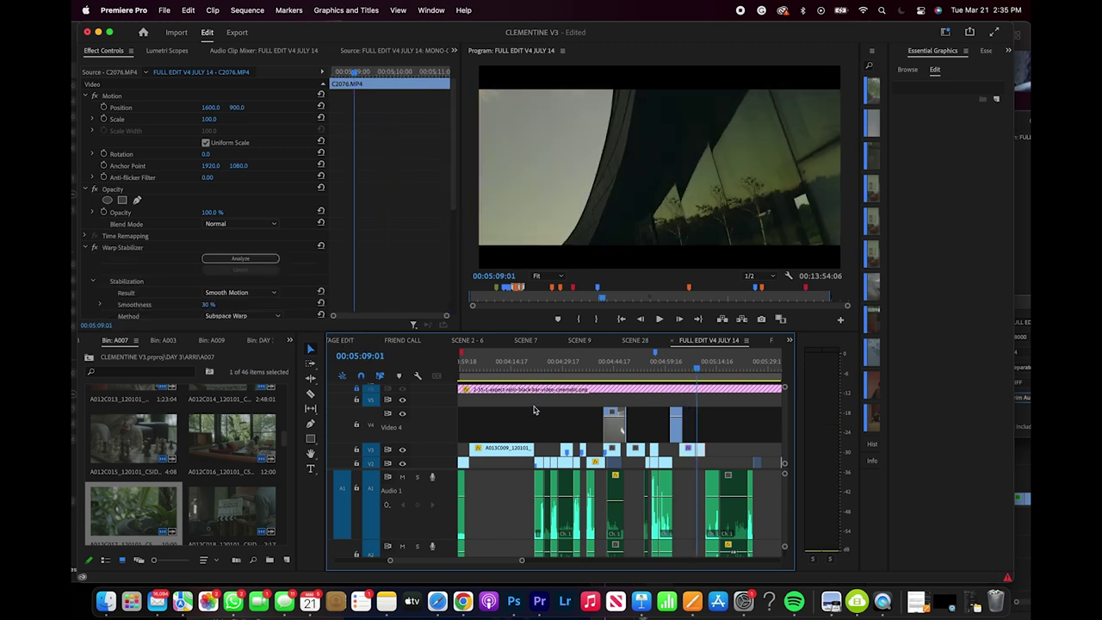
pyautogui.click(370, 341)
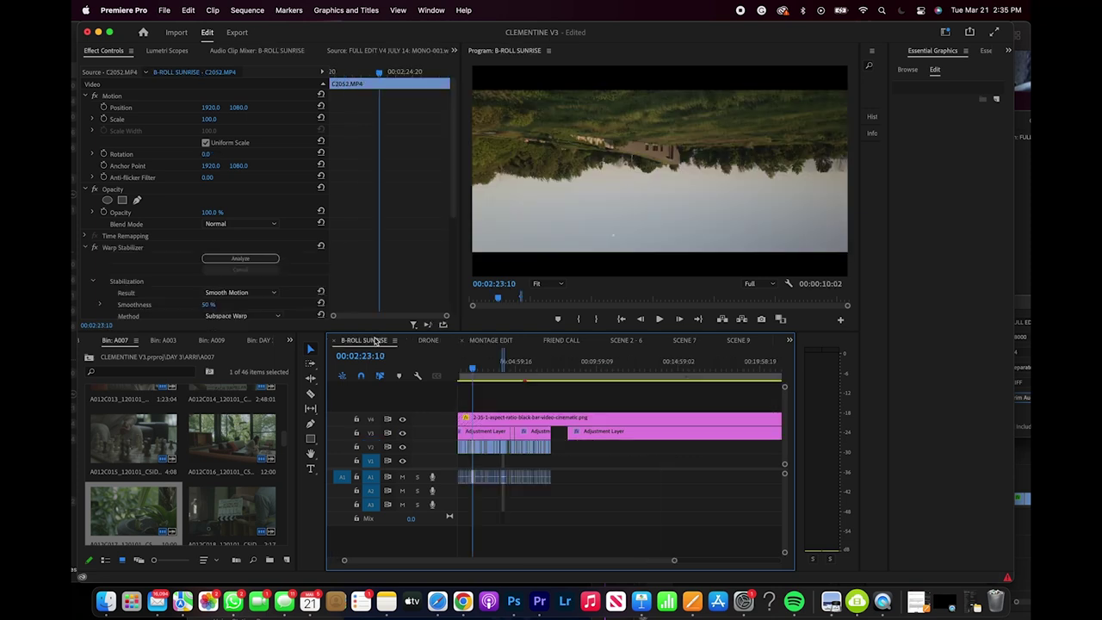
# - Skim B-ROLL SUNRISE to the sunset shot and play the stabilized C2052.MP4 footage
pyautogui.moveTo(463, 375); pyautogui.dragTo(476, 373)
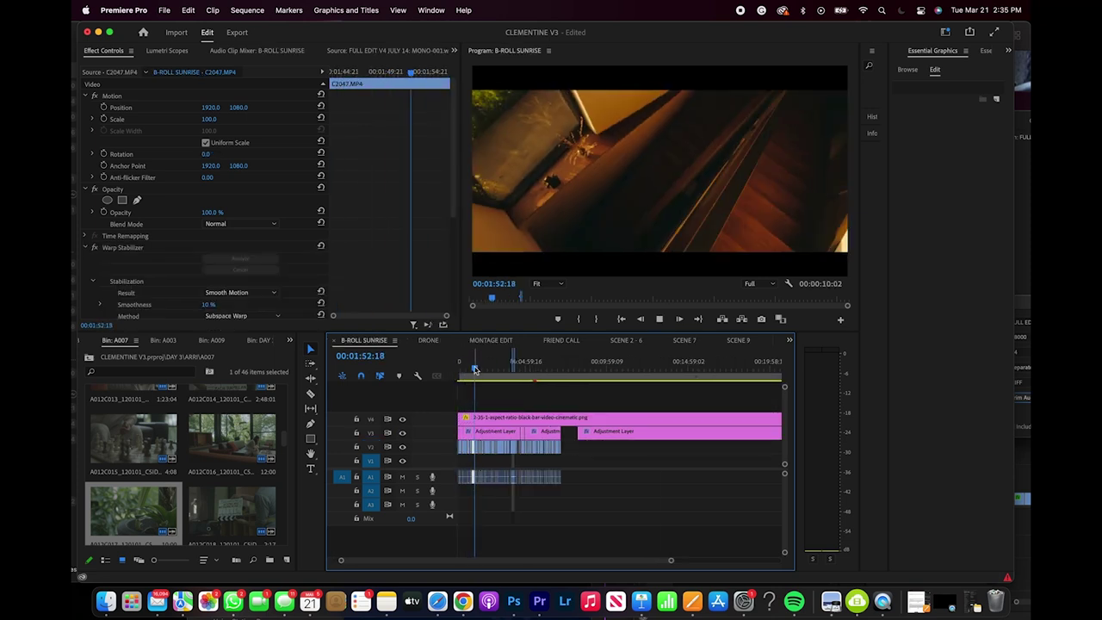
pyautogui.moveTo(474, 370); pyautogui.dragTo(489, 370)
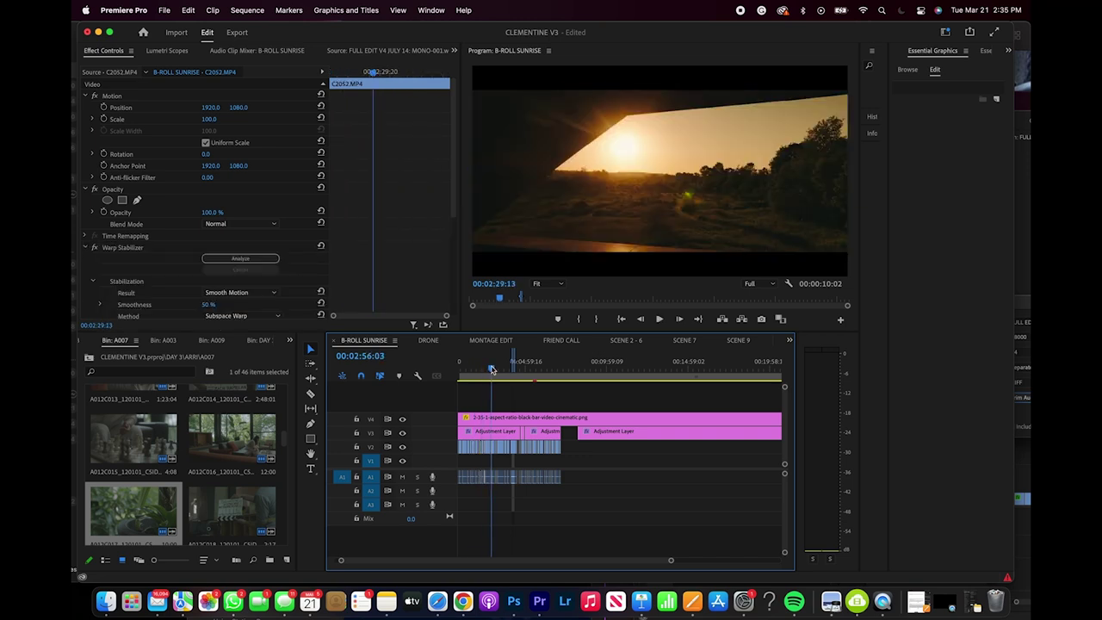
pyautogui.press('space')
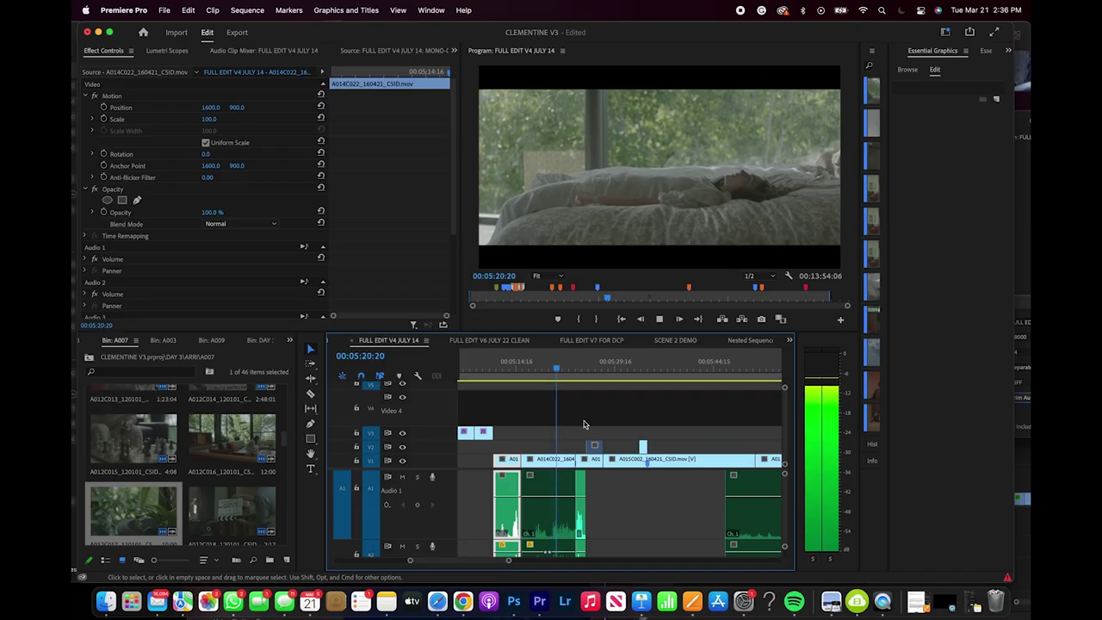
# - Adjust the timeline zoom and skim forward to the A015C002 shot on V1
pyautogui.press('-')
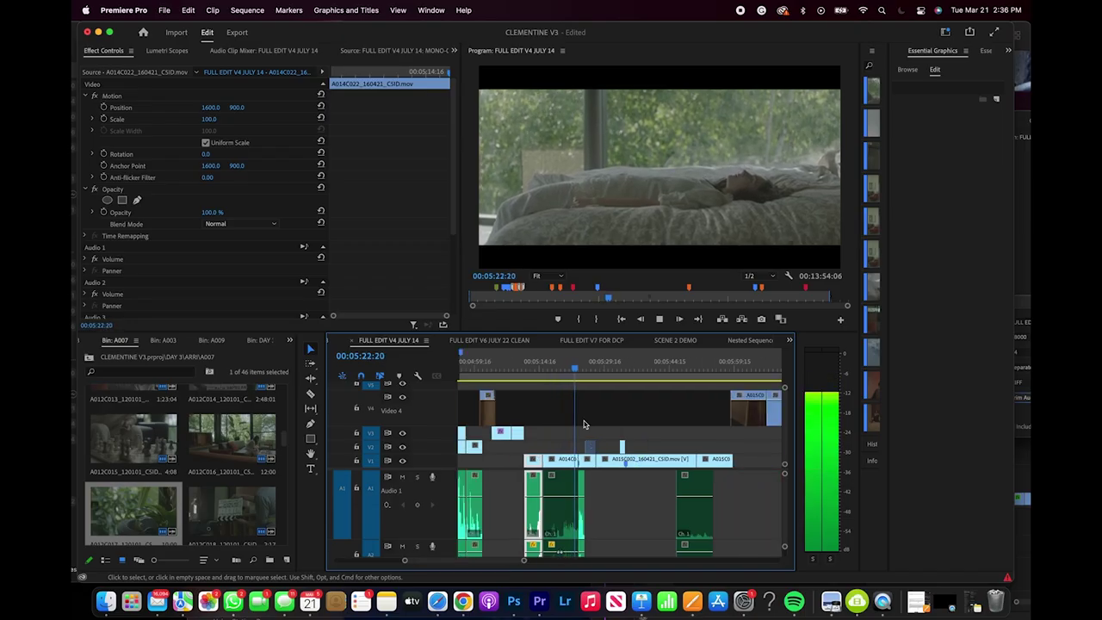
pyautogui.press('=')
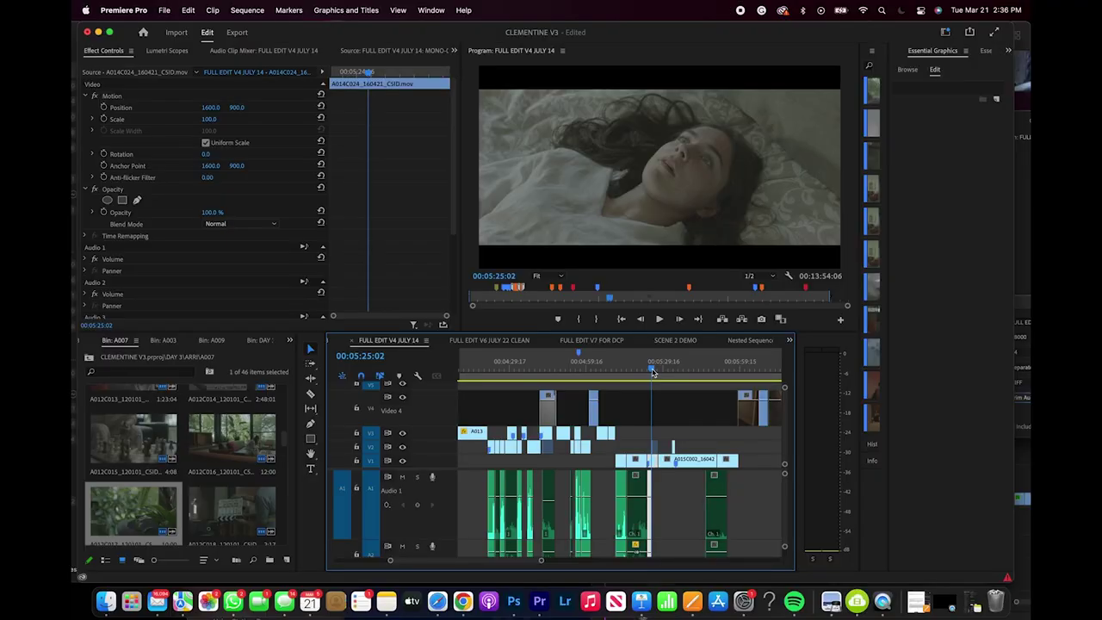
pyautogui.moveTo(663, 372); pyautogui.dragTo(696, 435)
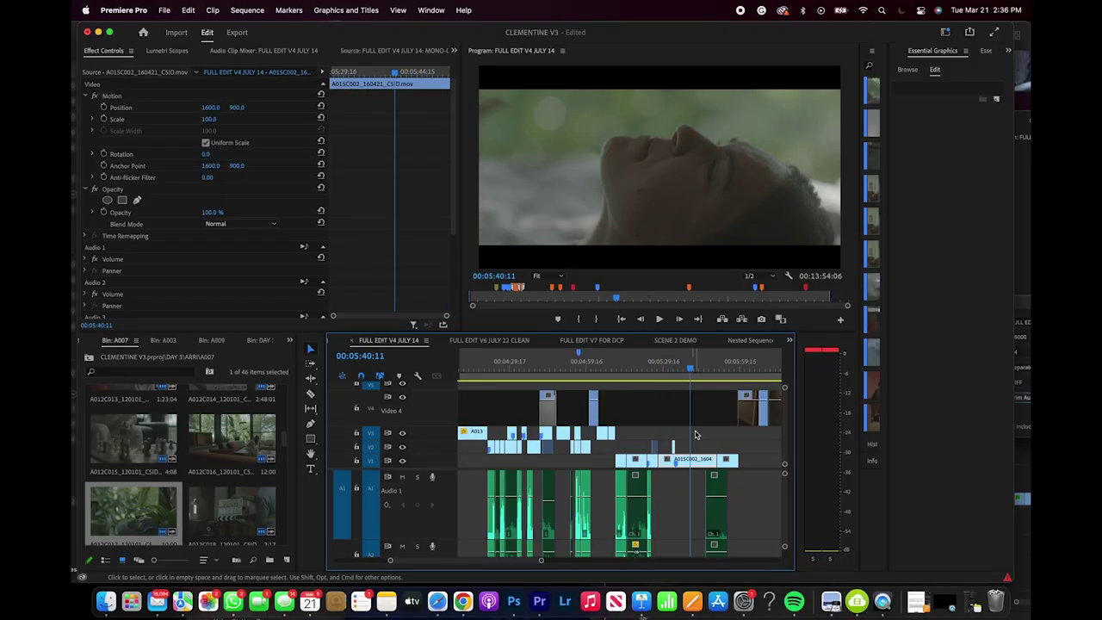
# - Reveal clip A015C002_160421_CSID.mov in the Project panel, locating it in Bin A0010
pyautogui.rightClick(702, 455)
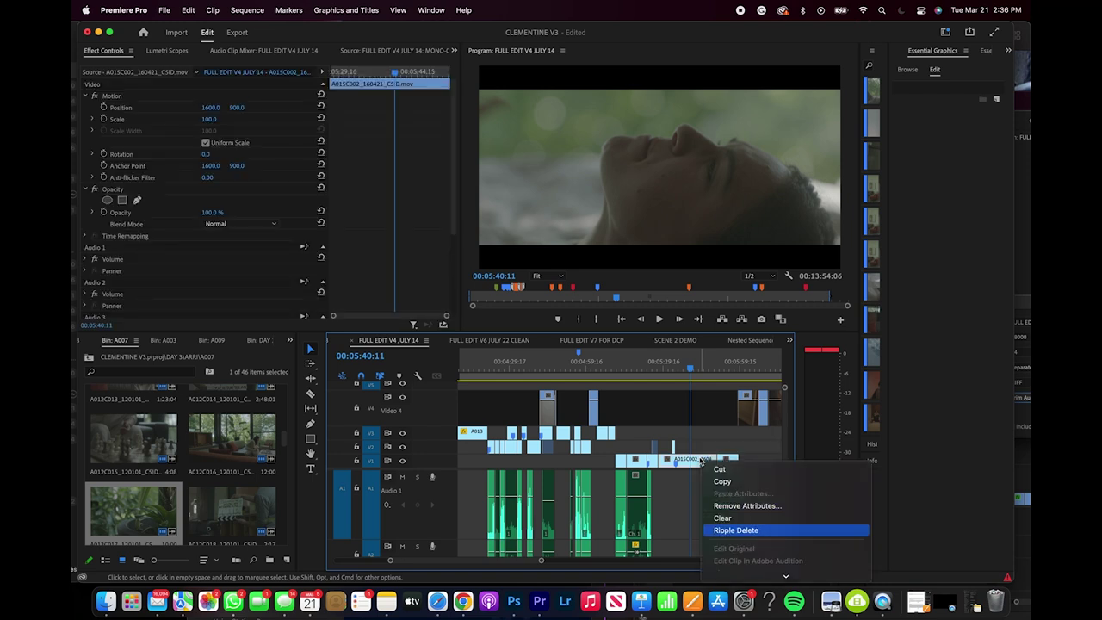
pyautogui.press('Escape')
pyautogui.press('Up')
pyautogui.rightClick(700, 463)
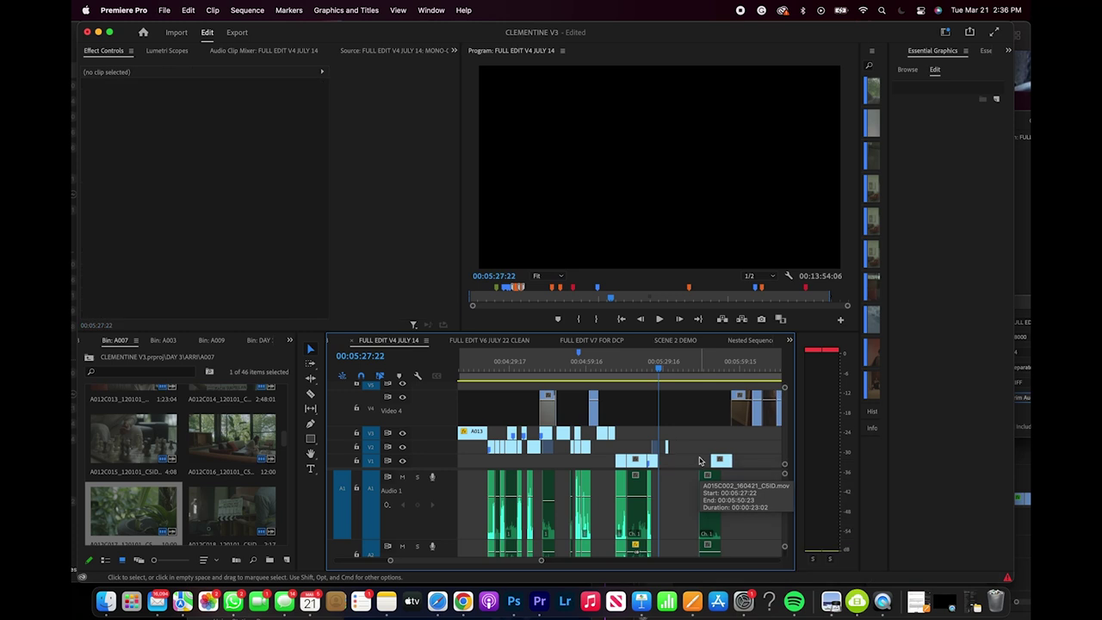
pyautogui.click(696, 459)
pyautogui.rightClick(693, 463)
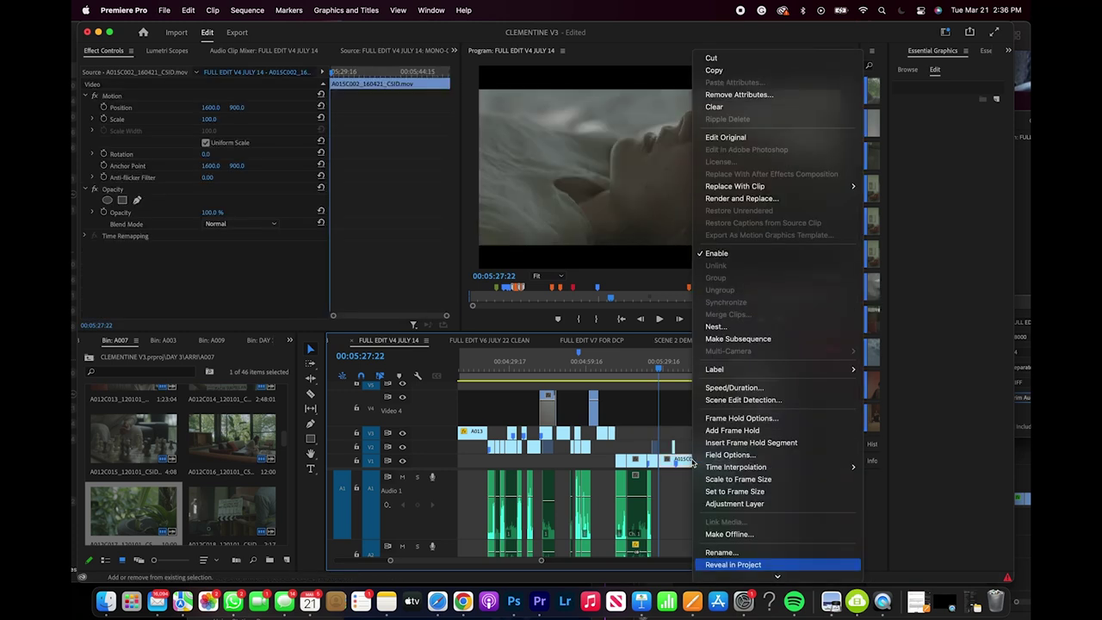
pyautogui.click(775, 563)
# - Load A015C002 into the Source monitor, scrub through it, then return to the edit
pyautogui.doubleClick(225, 424)
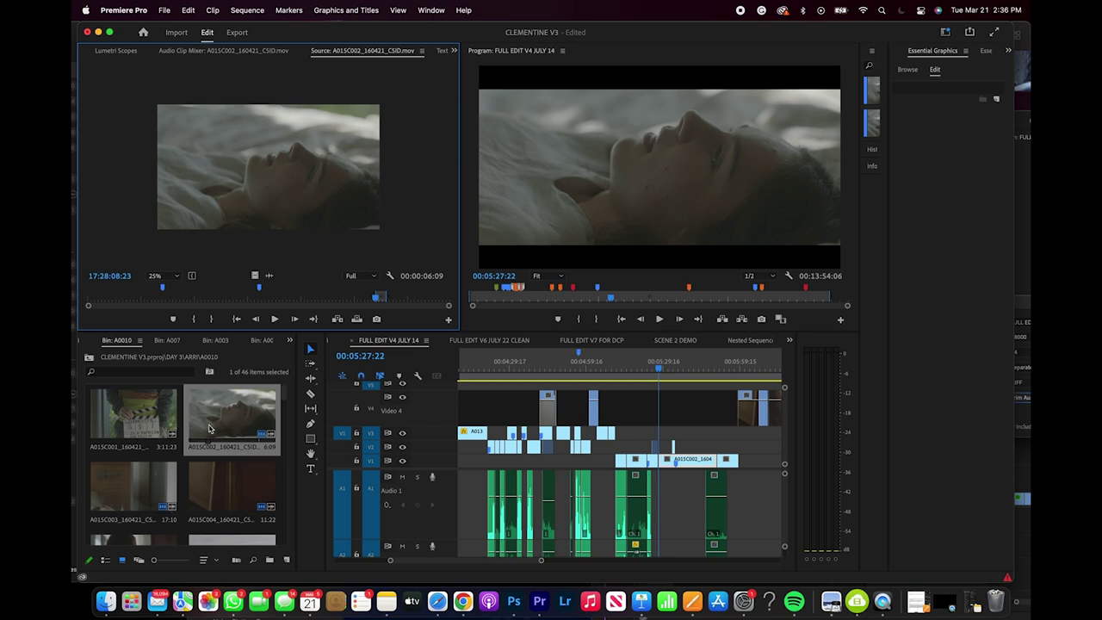
pyautogui.moveTo(288, 298); pyautogui.dragTo(114, 298)
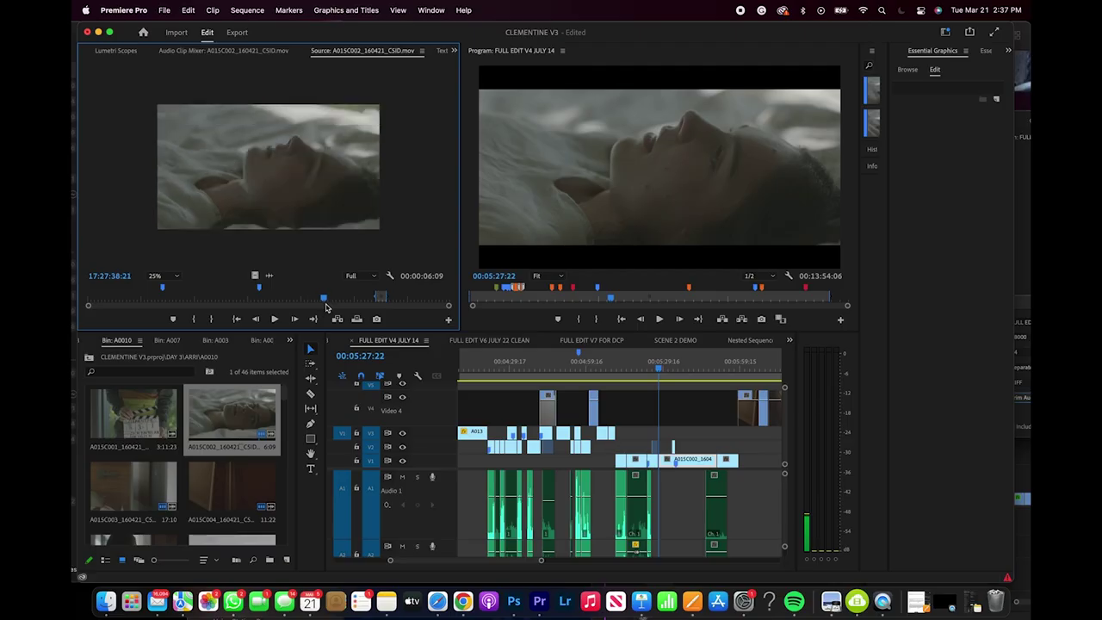
pyautogui.moveTo(403, 311); pyautogui.dragTo(448, 307)
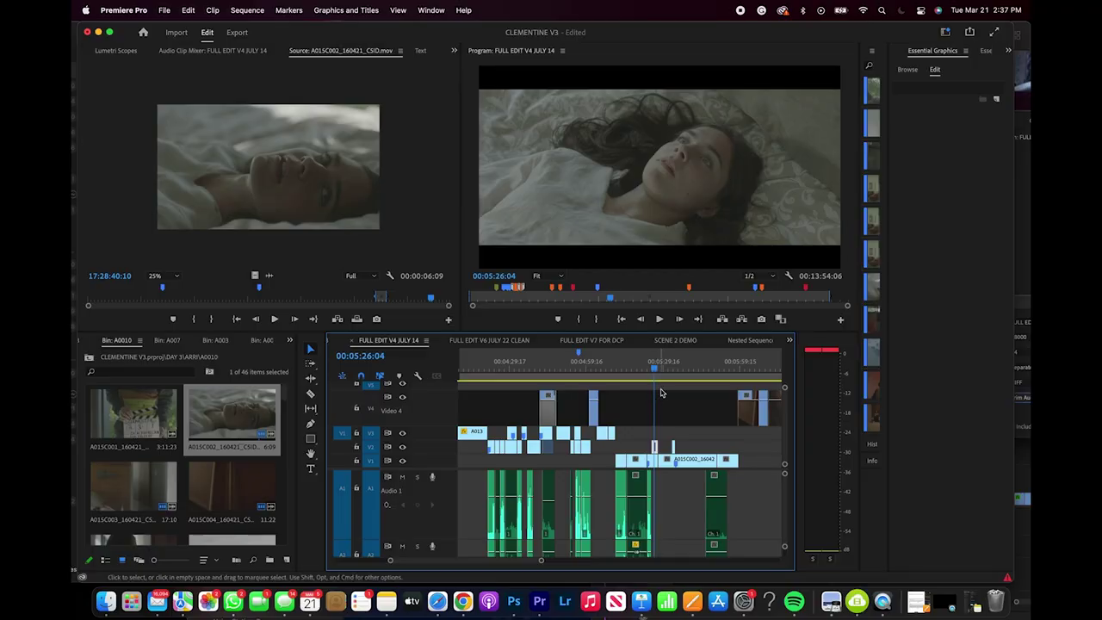
pyautogui.click(686, 363)
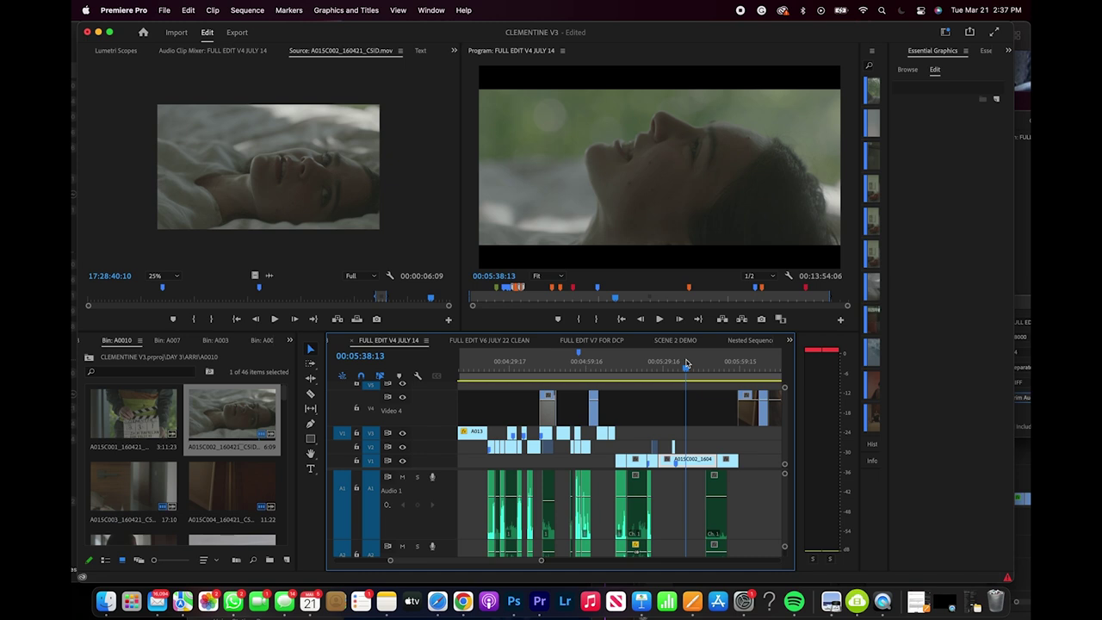
# - Skim ahead to the woman-on-the-couch shot and play the cut full screen from there
pyautogui.moveTo(686, 363); pyautogui.dragTo(718, 367)
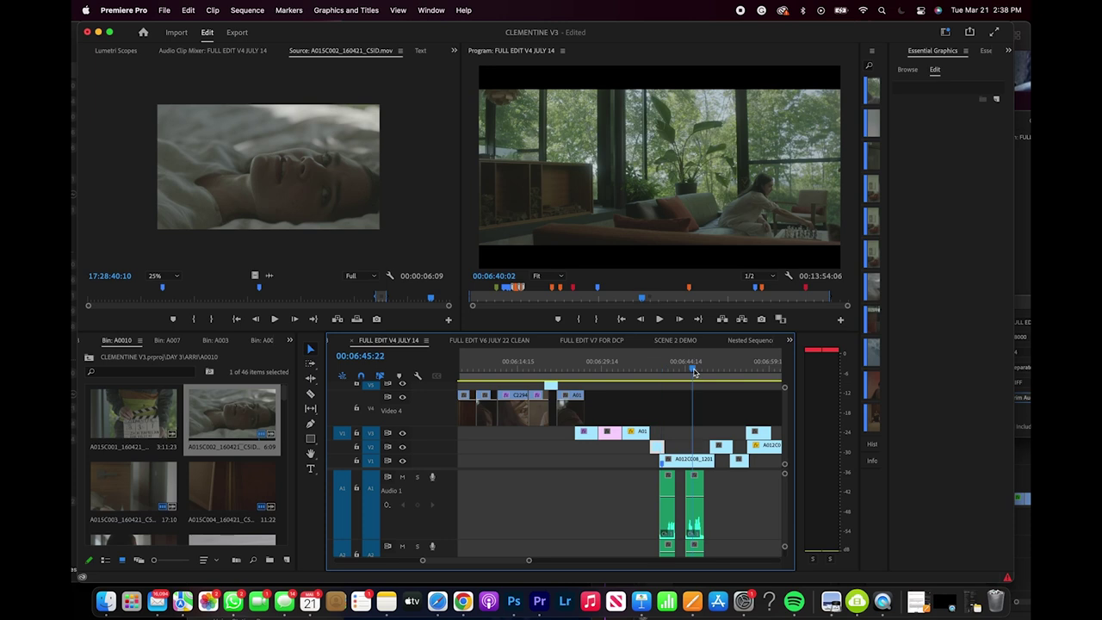
pyautogui.click(694, 372)
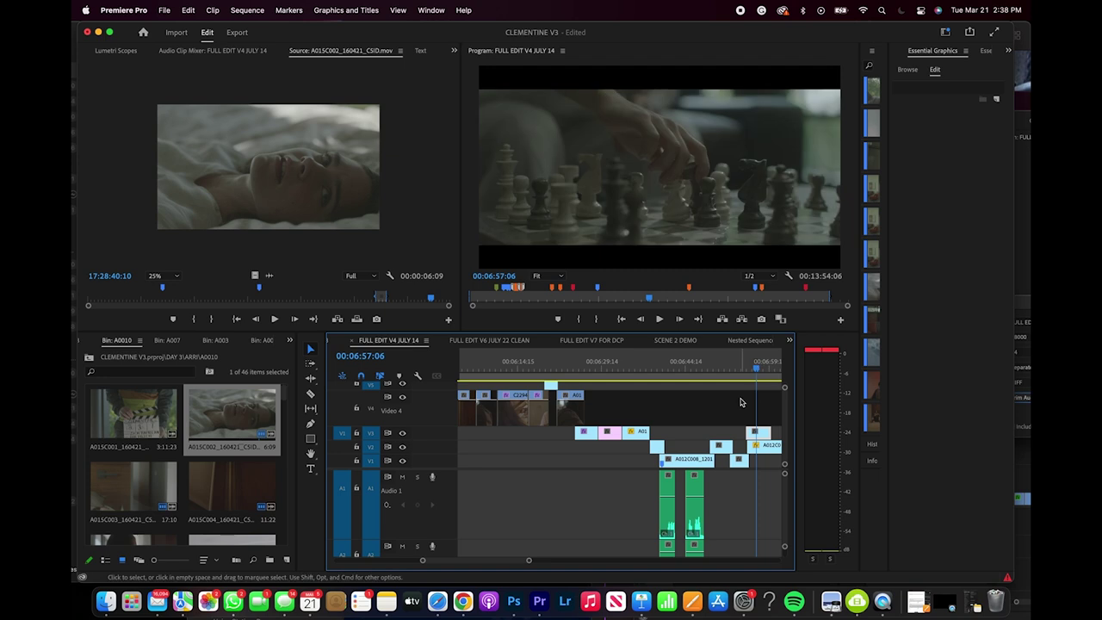
pyautogui.hscroll(3, 723, 388)
pyautogui.hscroll(4, 728, 422)
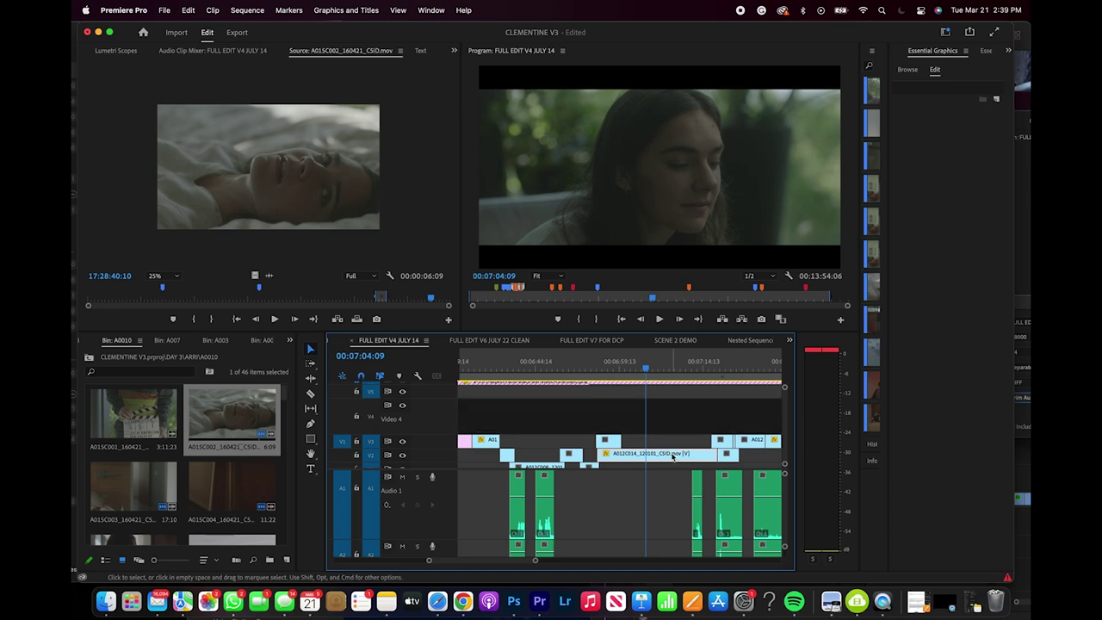
pyautogui.hotkey('ctrl', '`')
pyautogui.press('space')
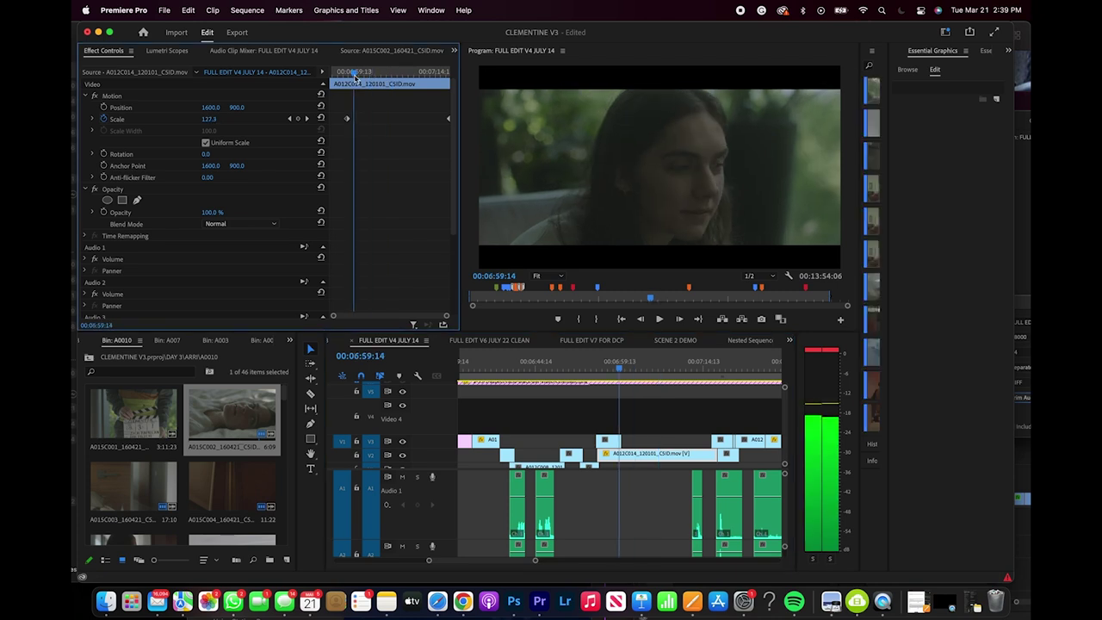
# - Scrub across A012C014's Scale keyframes and the surrounding timeline to review the push-in
pyautogui.moveTo(355, 78); pyautogui.dragTo(347, 82)
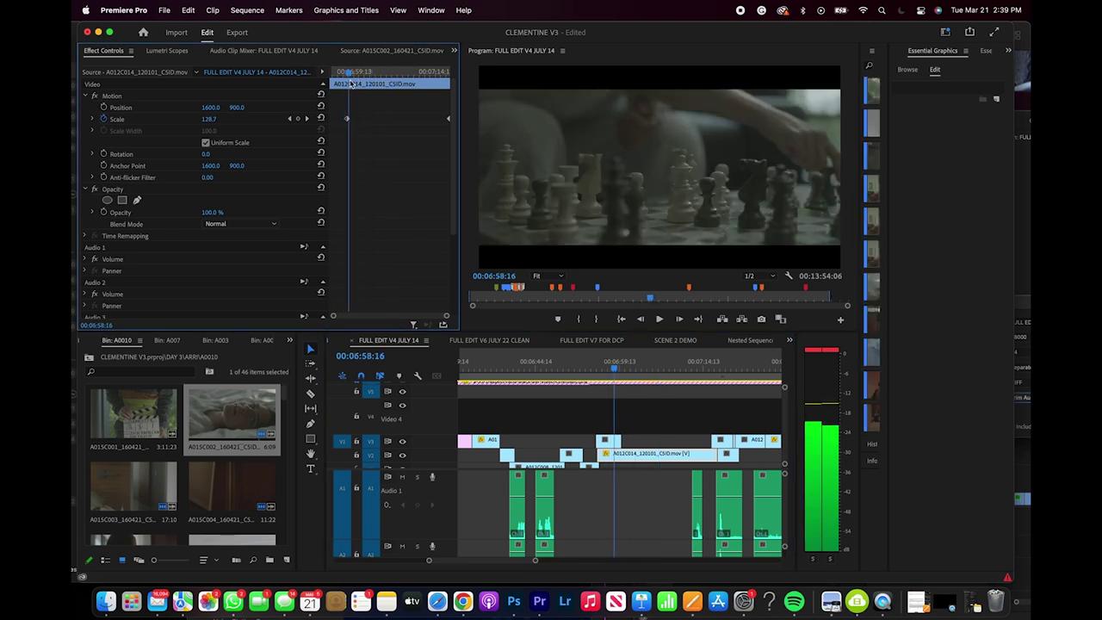
pyautogui.moveTo(400, 79); pyautogui.dragTo(454, 75)
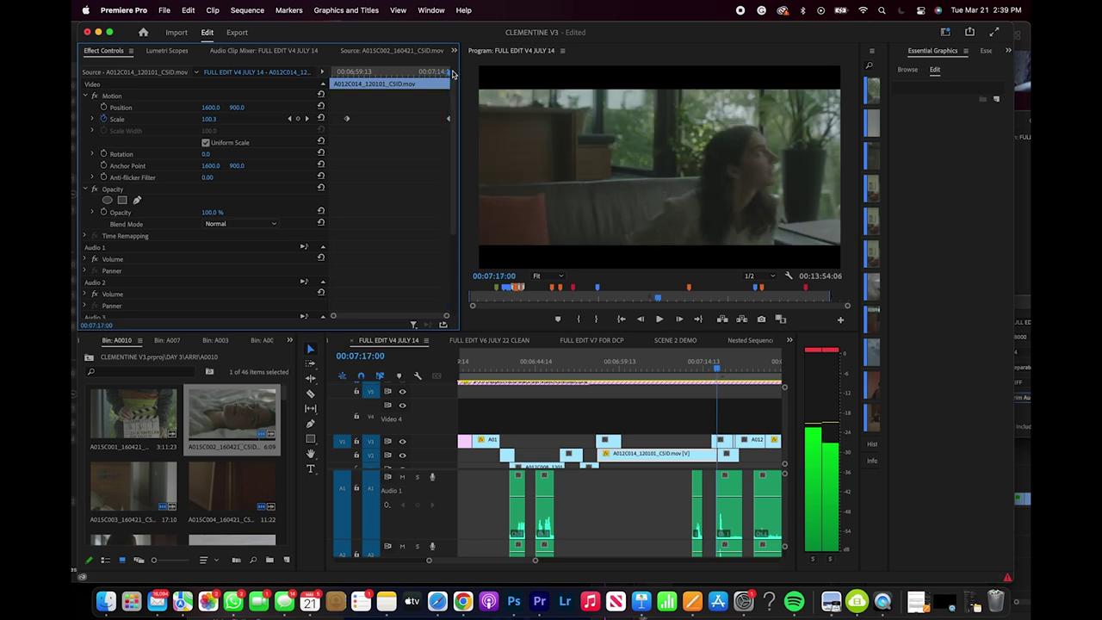
pyautogui.click(686, 363)
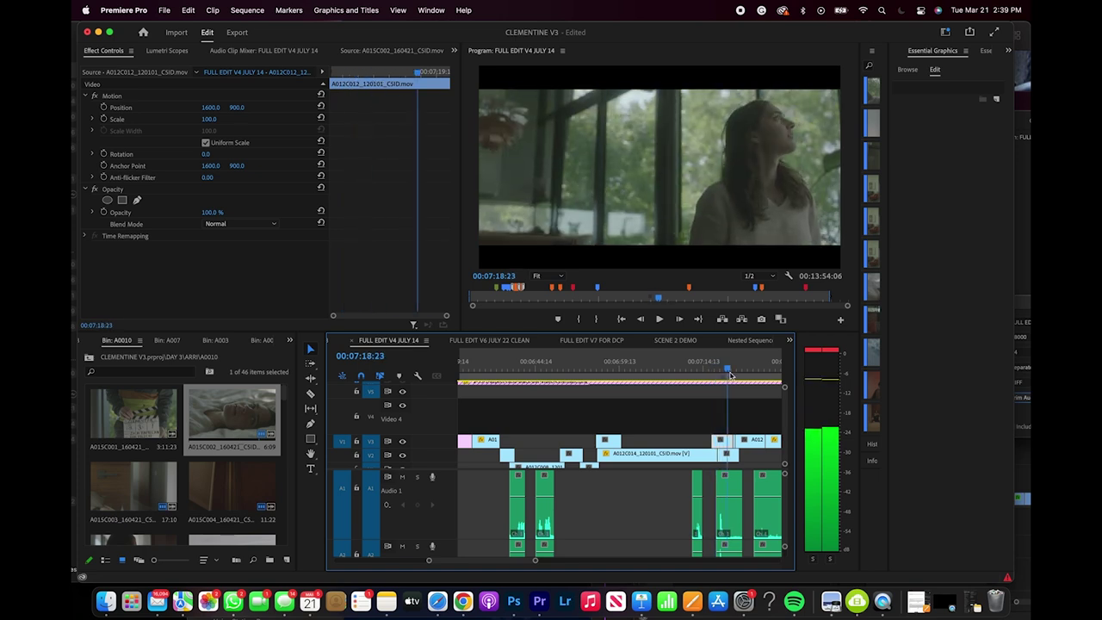
pyautogui.moveTo(736, 374)
pyautogui.mouseDown()
pyautogui.moveTo(691, 389)
pyautogui.moveTo(717, 372)
pyautogui.moveTo(740, 377)
pyautogui.mouseUp()
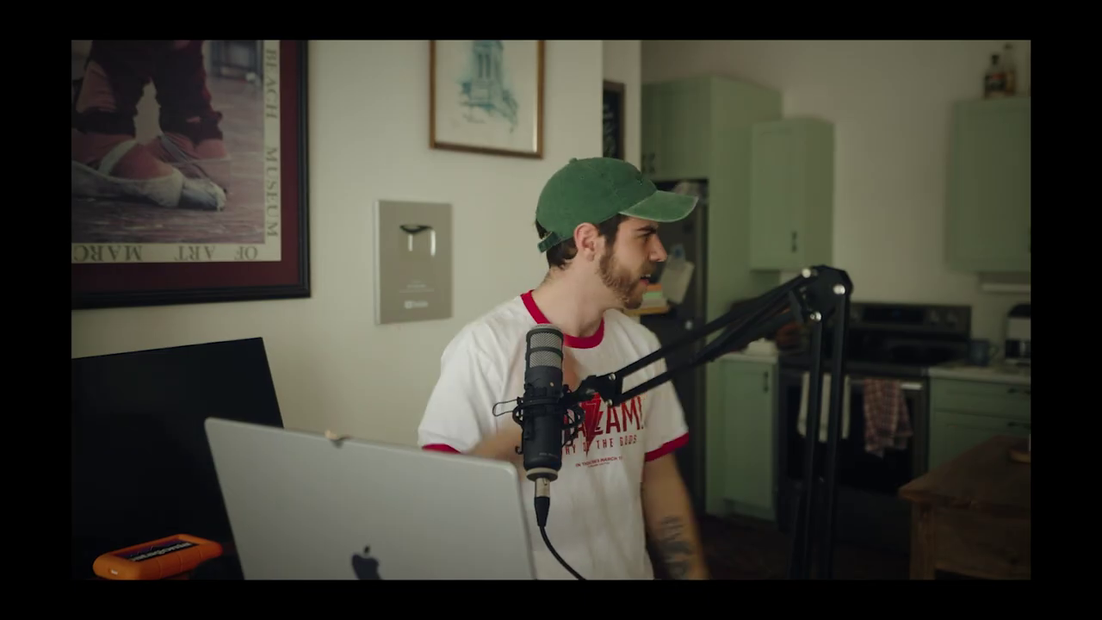